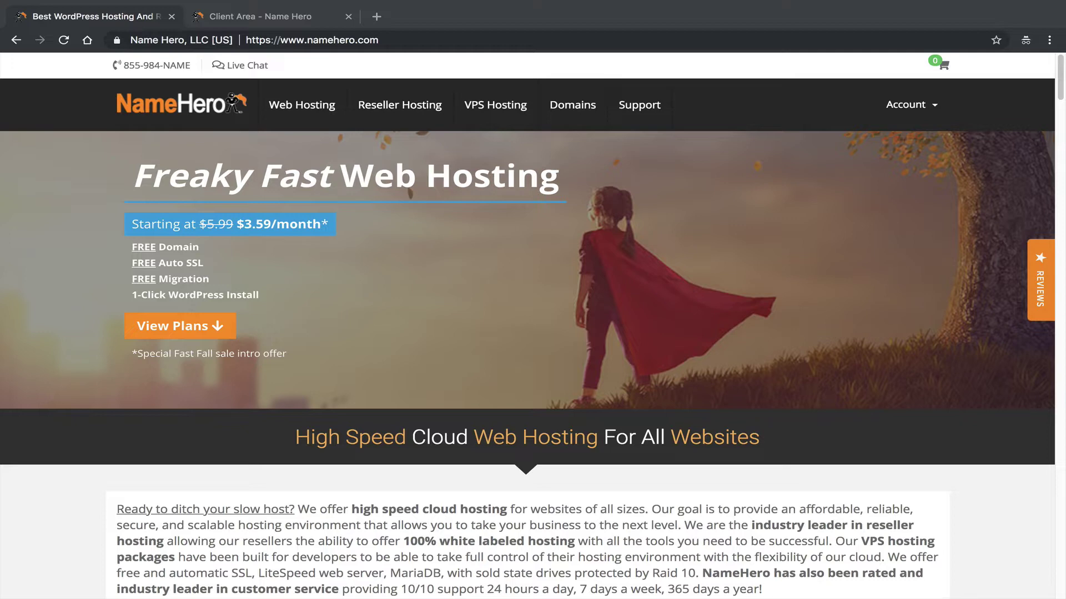
In the Client Area, open the keydiets.com Plus Cloud plan under Cloud Web Hosting.
left_click(913, 123)
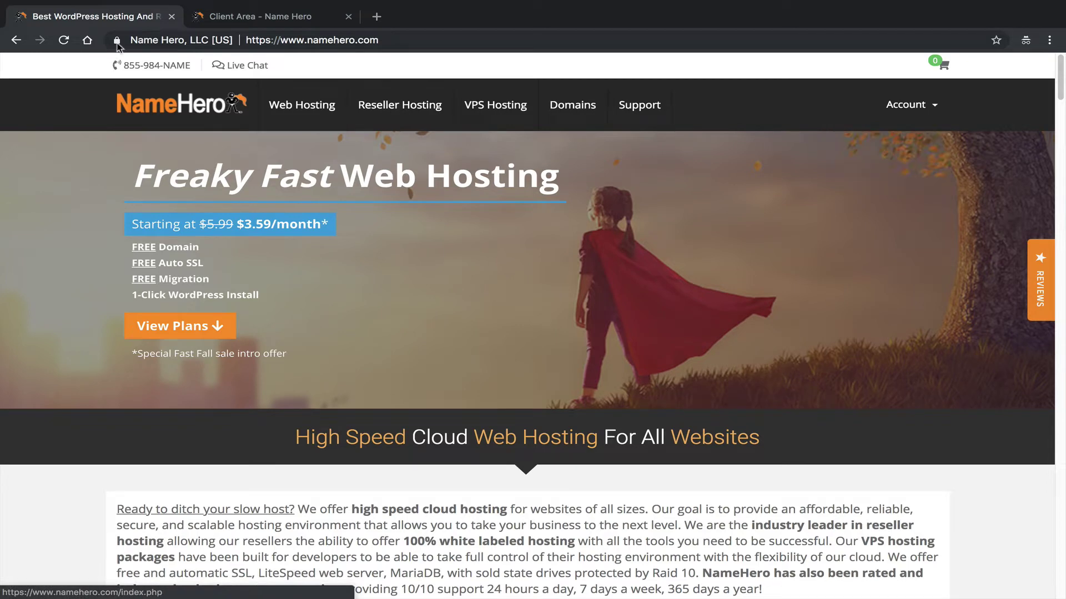
left_click(225, 19)
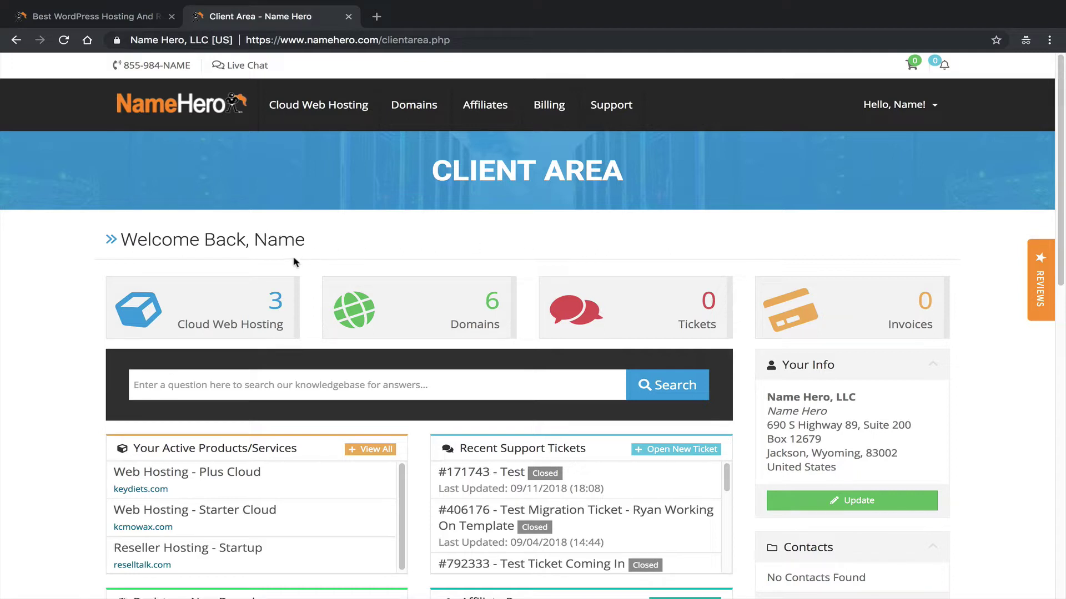
left_click(234, 308)
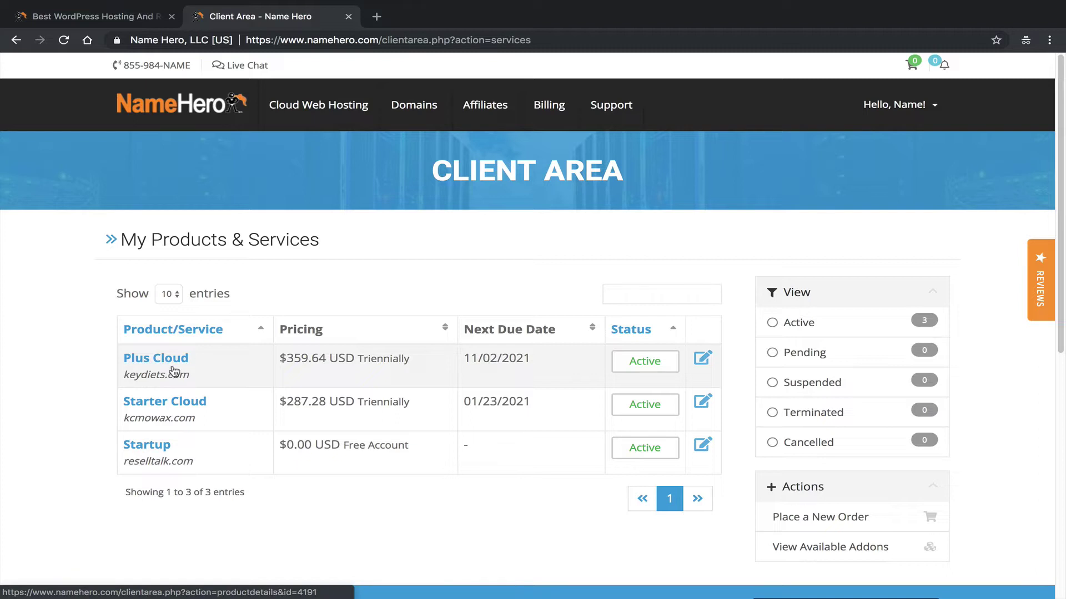
left_click(181, 369)
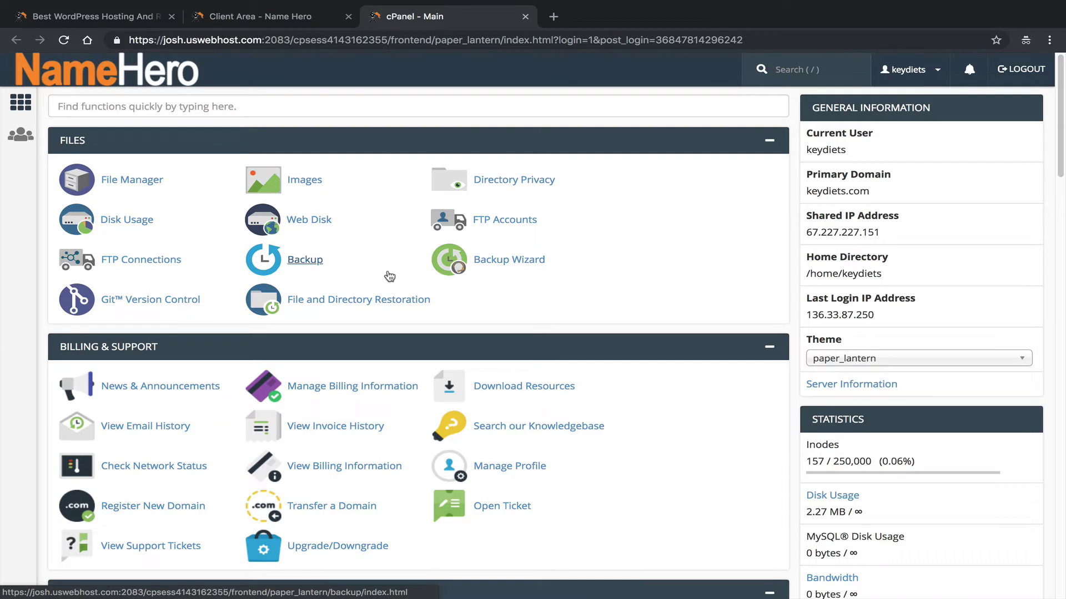
Put the cursor in the cPanel Find functions search box.
left_click(202, 107)
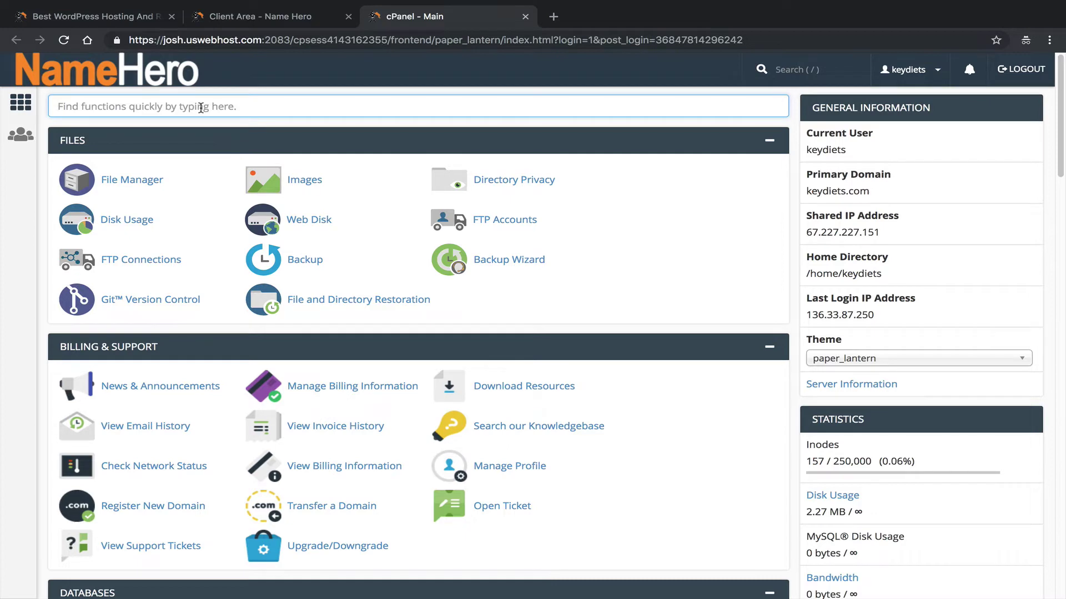
Search cPanel functions for 'spam' and open Spam Filters.
type("email")
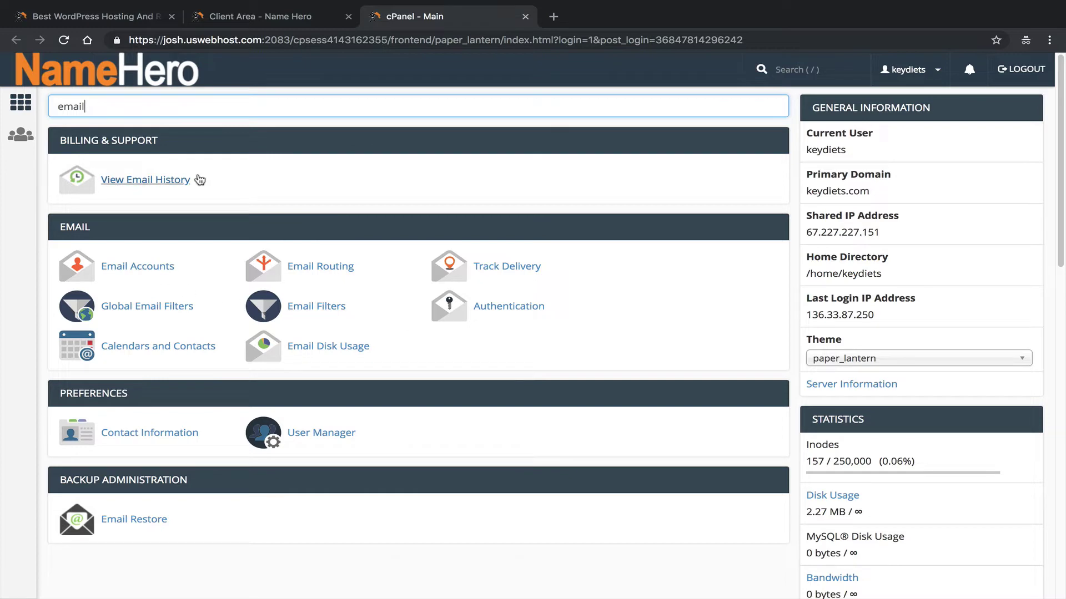
left_click_drag(119, 115, 97, 85)
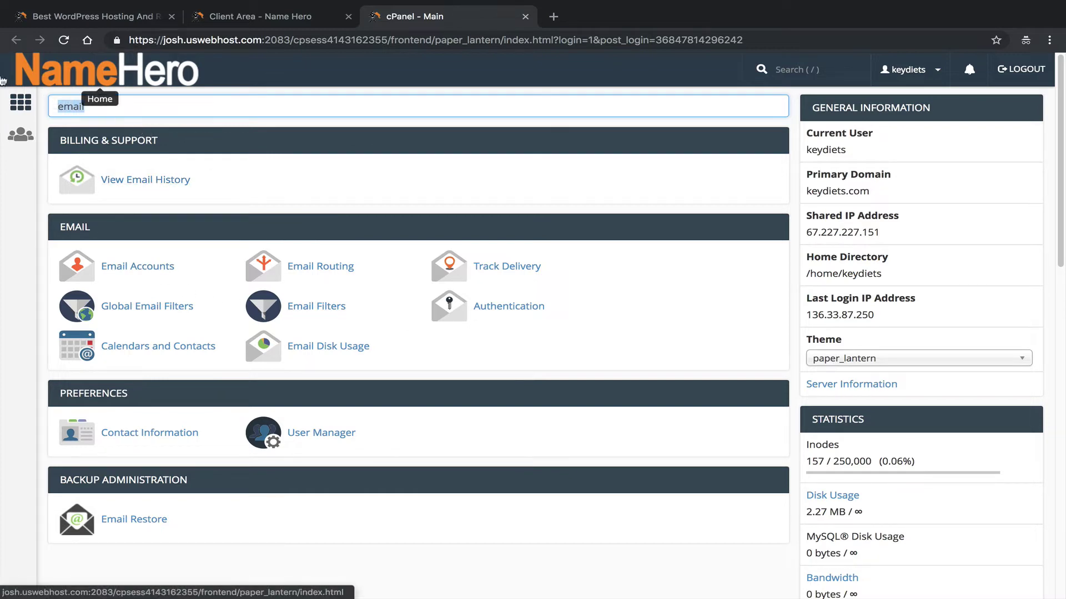
left_click(97, 85)
type("spam")
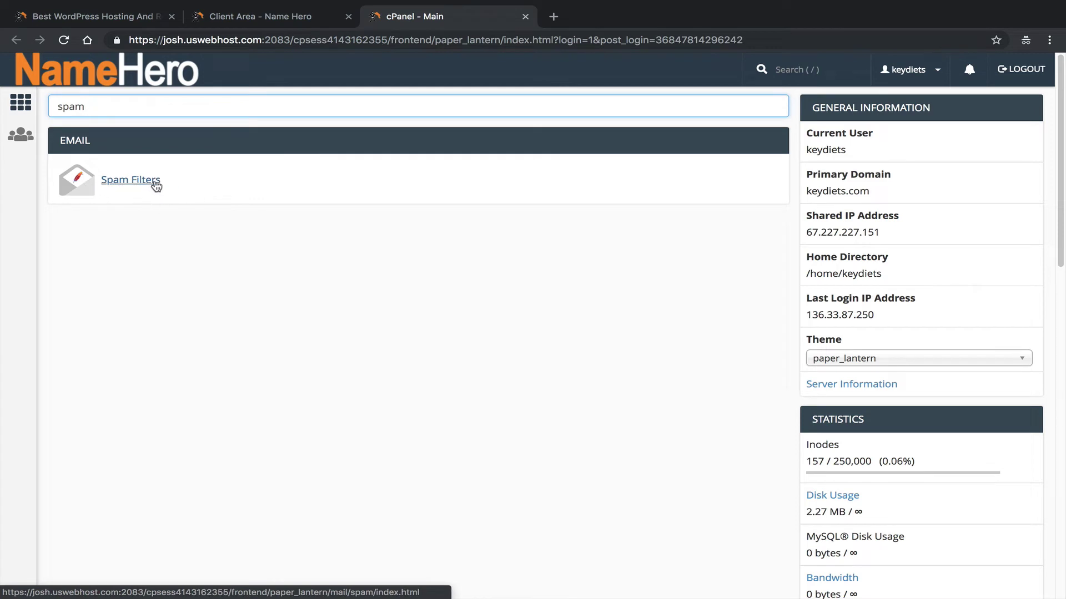
left_click(131, 184)
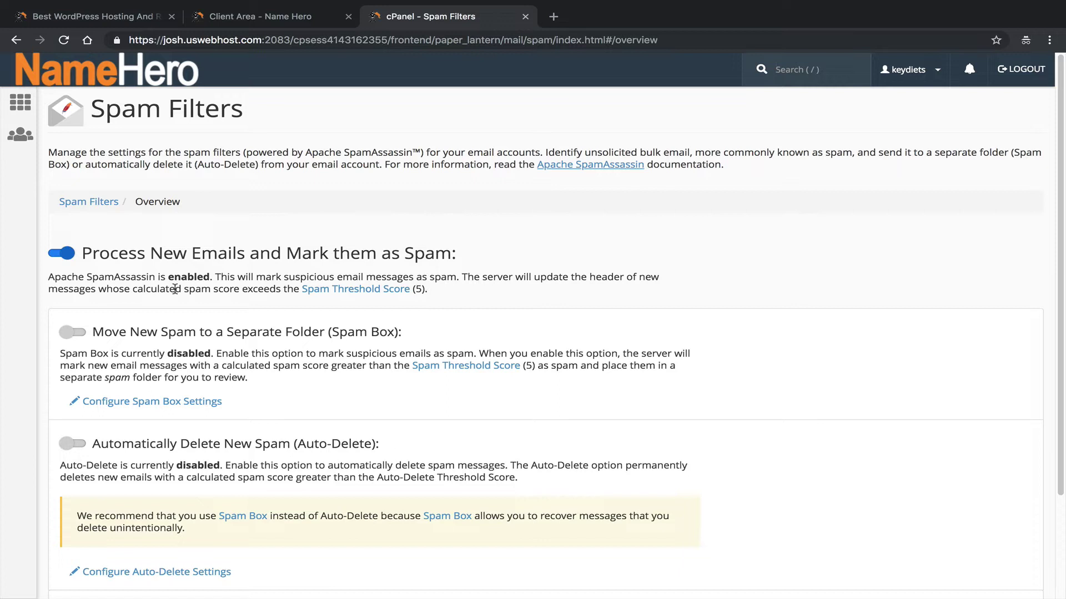
left_click(227, 276)
left_click_drag(221, 277, 330, 277)
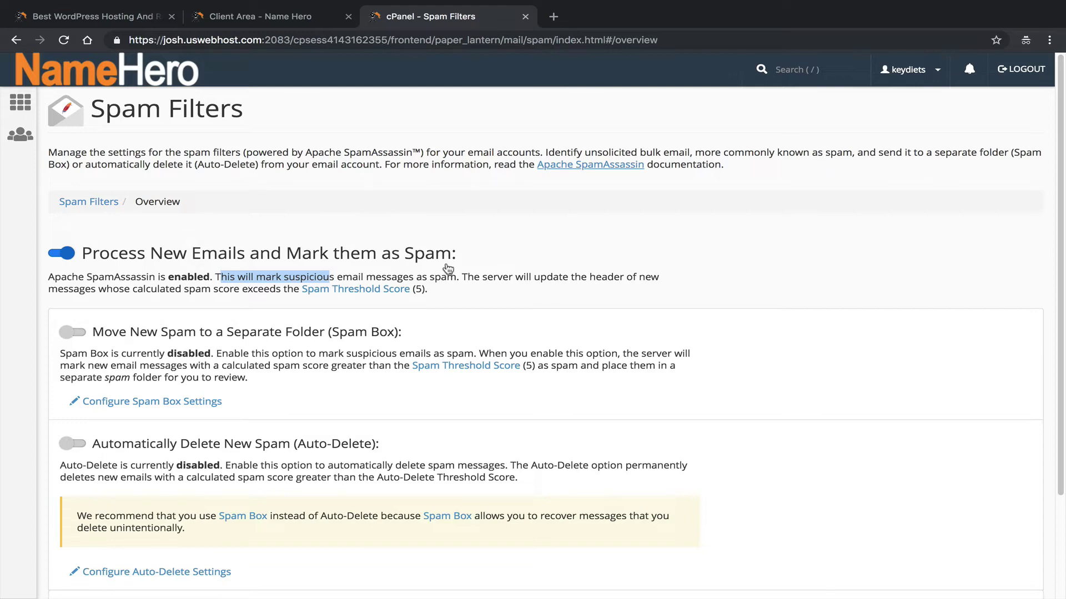
left_click(255, 16)
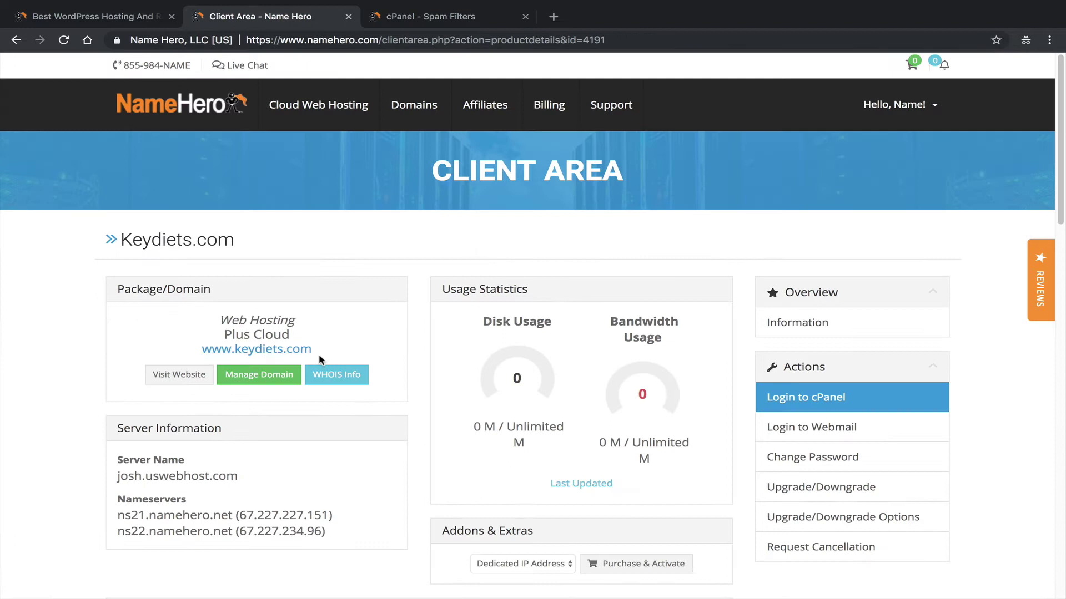
left_click_drag(317, 351, 232, 350)
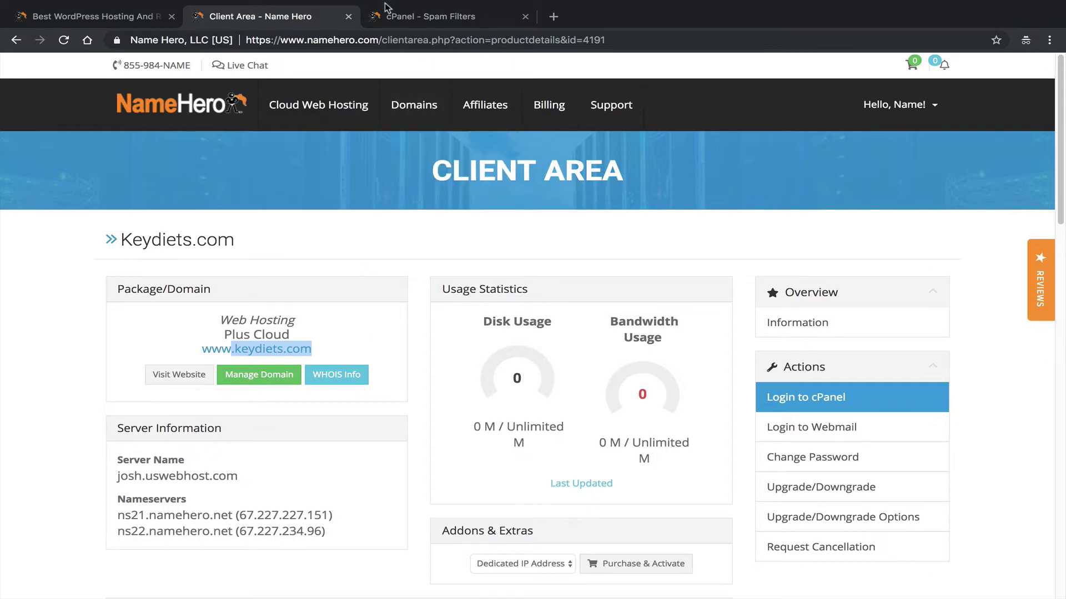
left_click(391, 15)
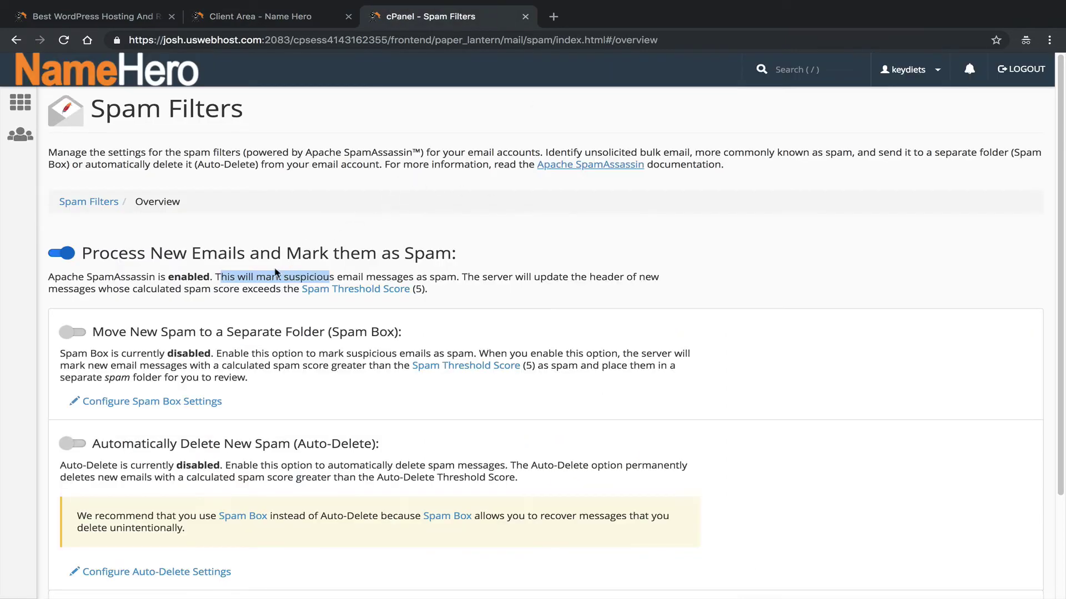
Enable Spam Box and open its Spam Threshold (required_score) settings.
left_click(269, 276)
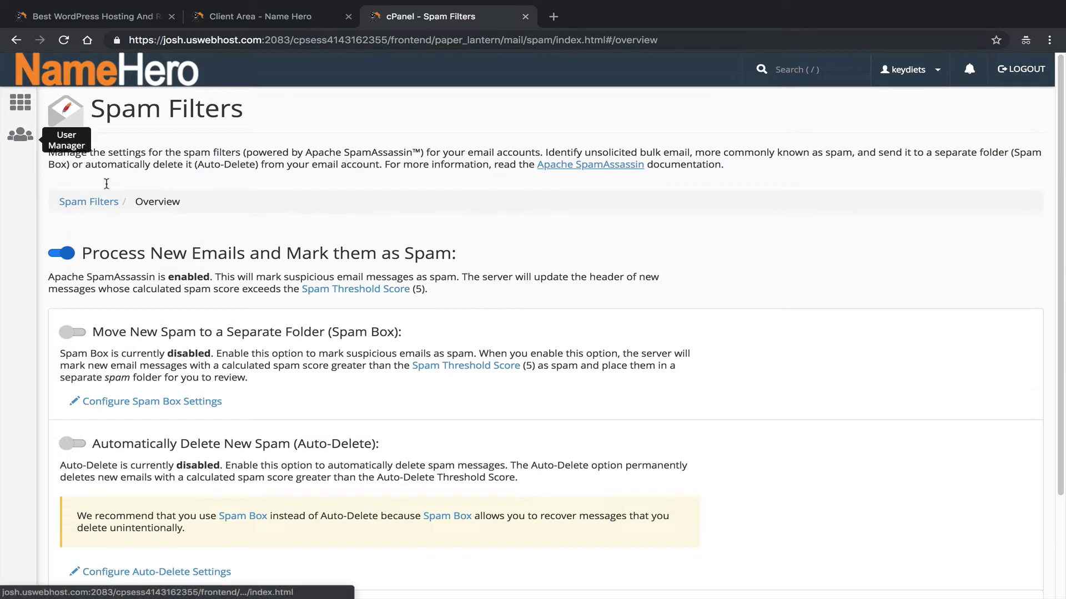
scroll(164, 333, "down", 1)
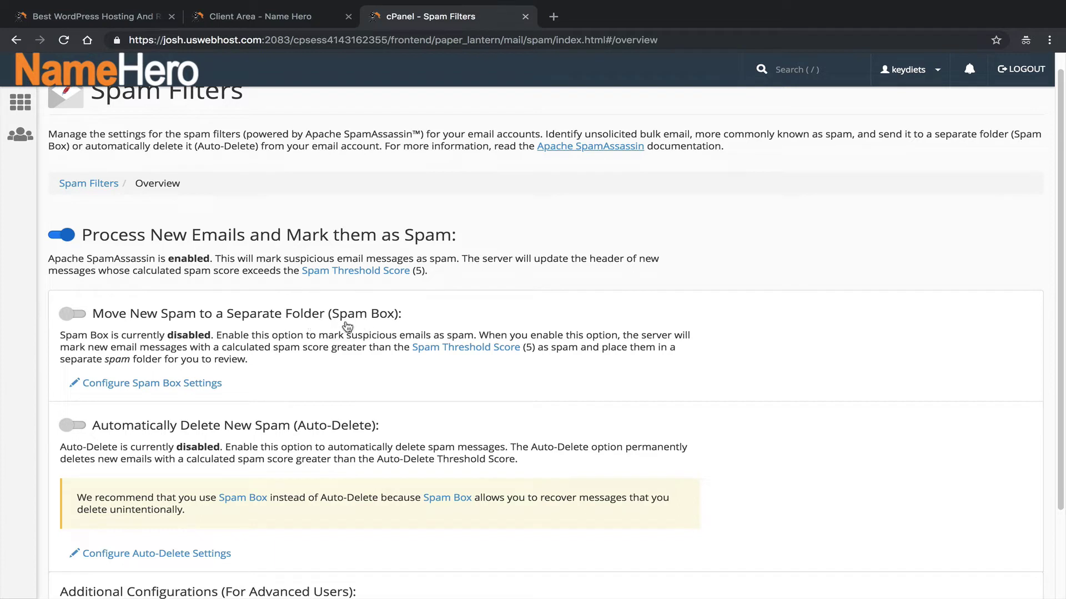
scroll(271, 416, "down", 1)
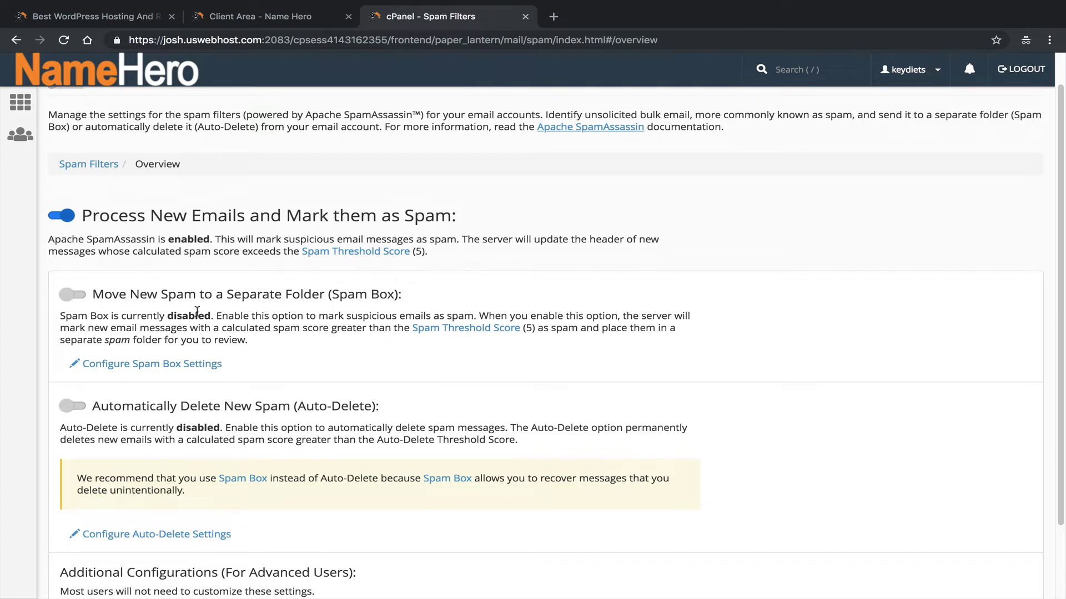
left_click(65, 296)
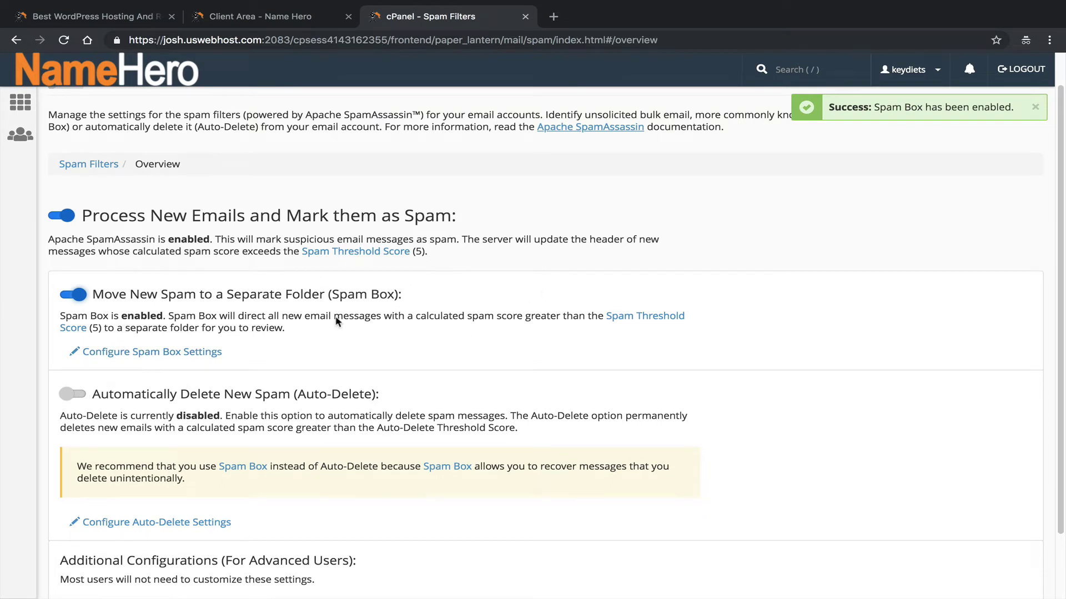
left_click(214, 353)
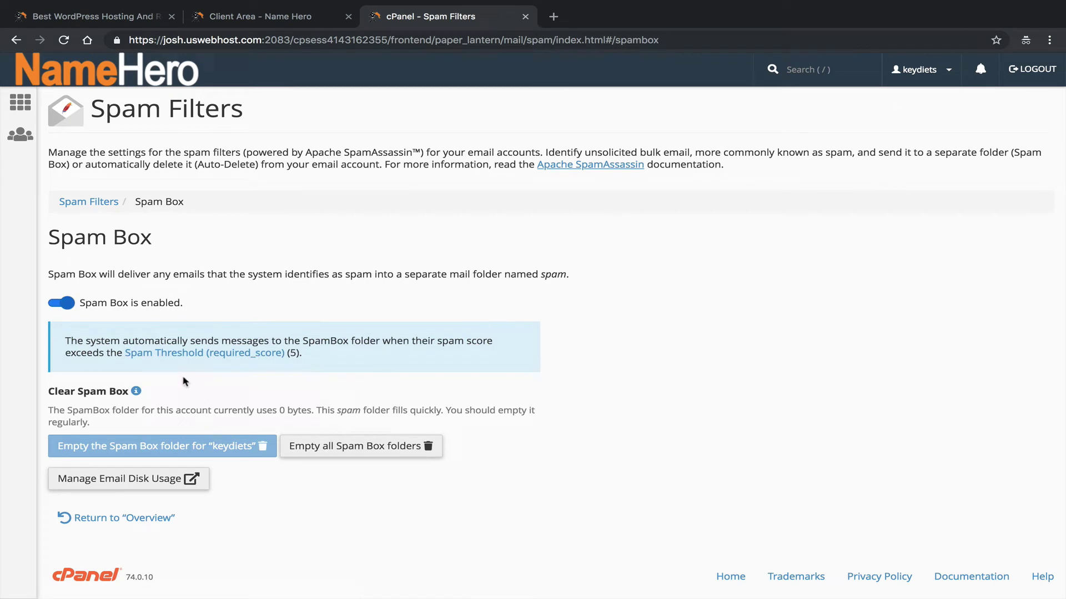
left_click(250, 353)
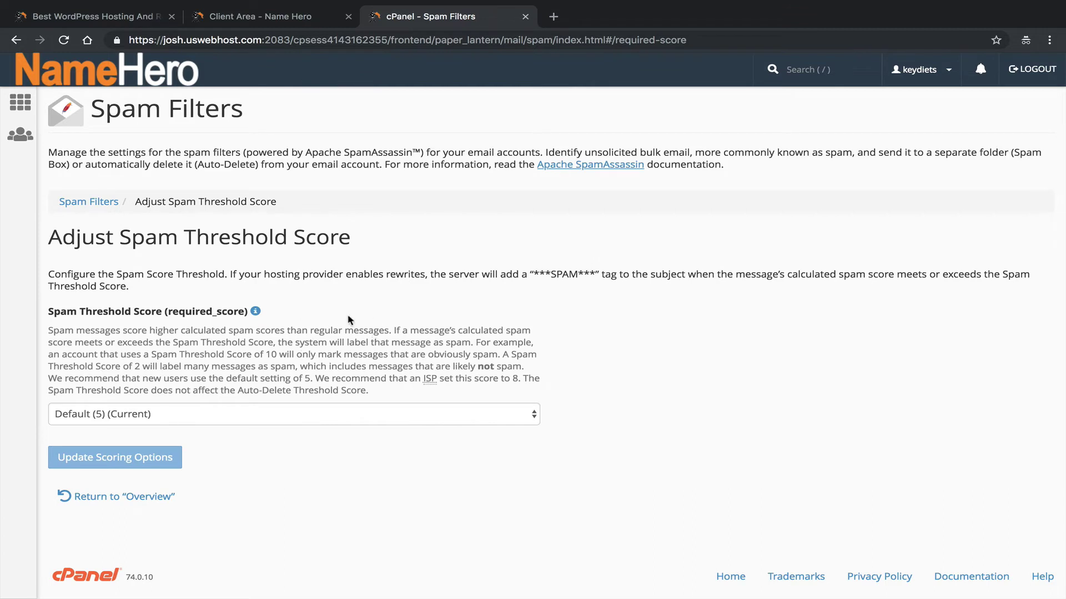
Leave the spam threshold at Default (5) and return to the Spam Filters overview.
left_click(134, 417)
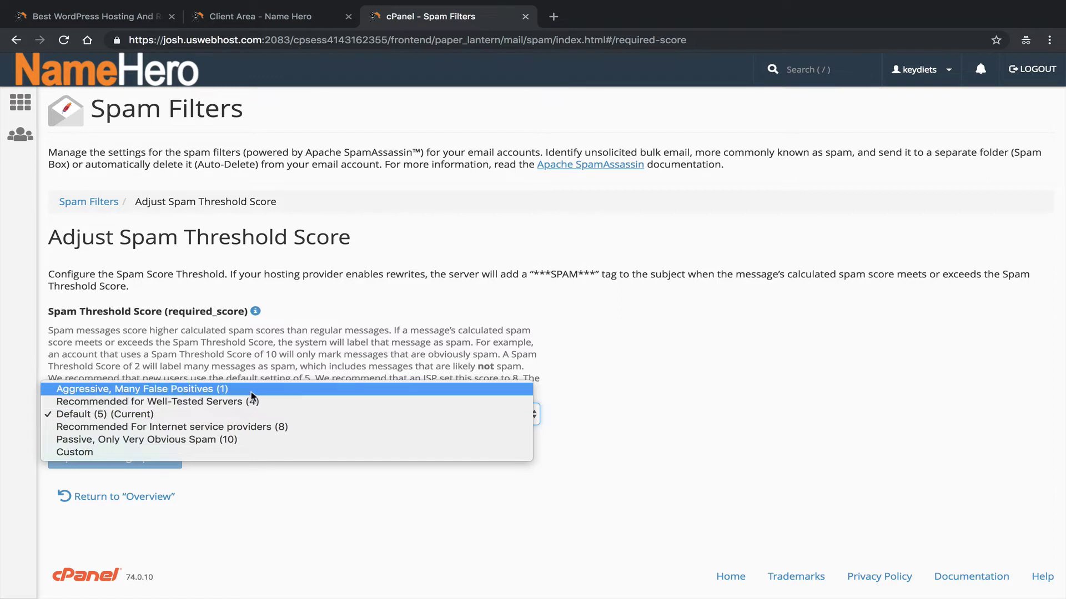
left_click(276, 376)
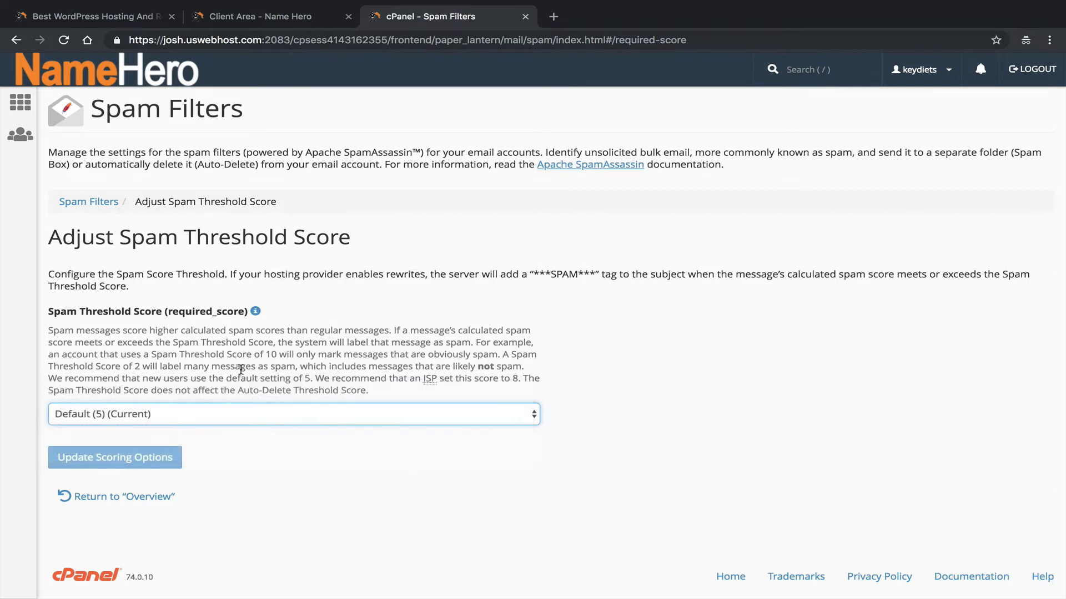
left_click(285, 413)
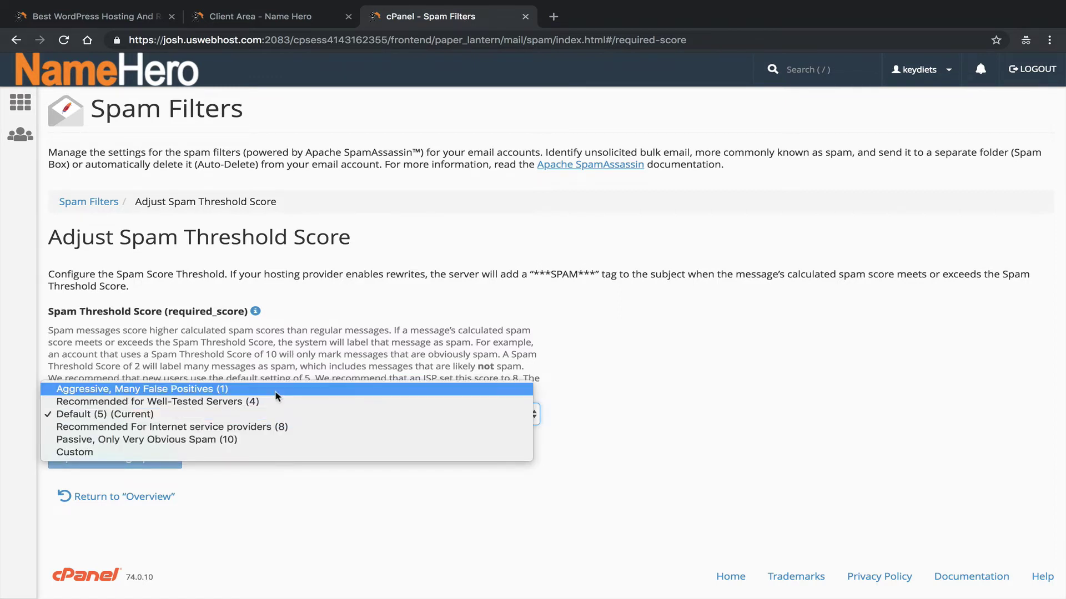
left_click(318, 329)
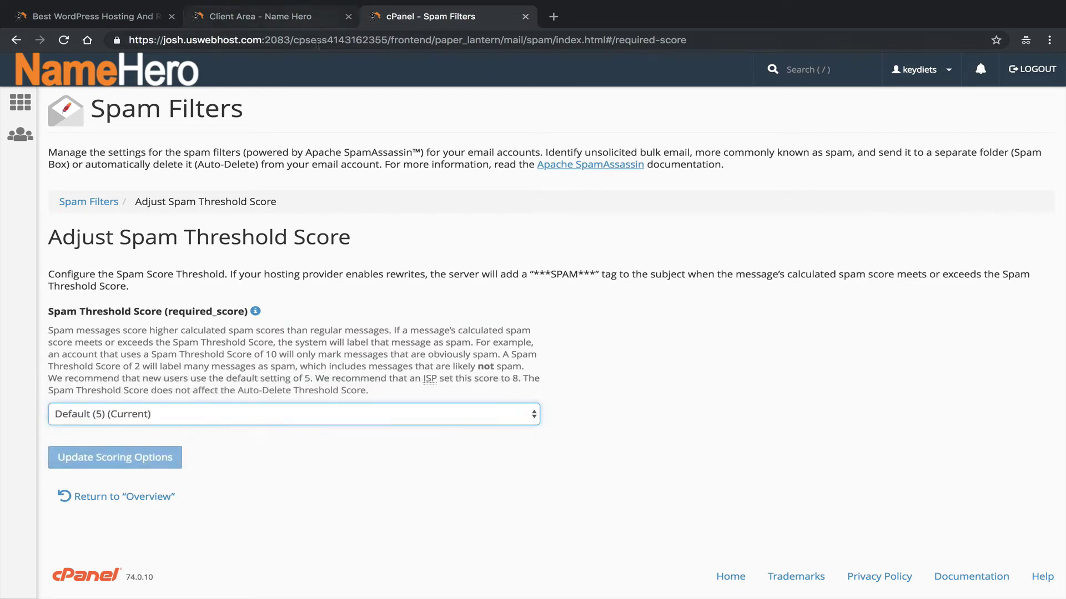
left_click(140, 503)
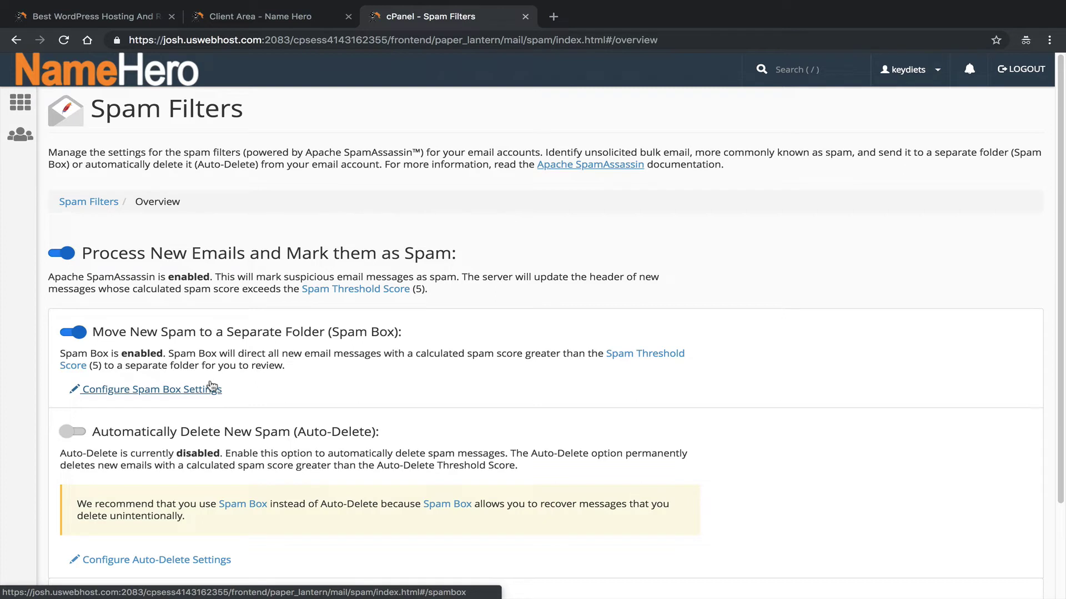
Turn Spam Box off and switch on Auto-Delete for new spam.
left_click(91, 332)
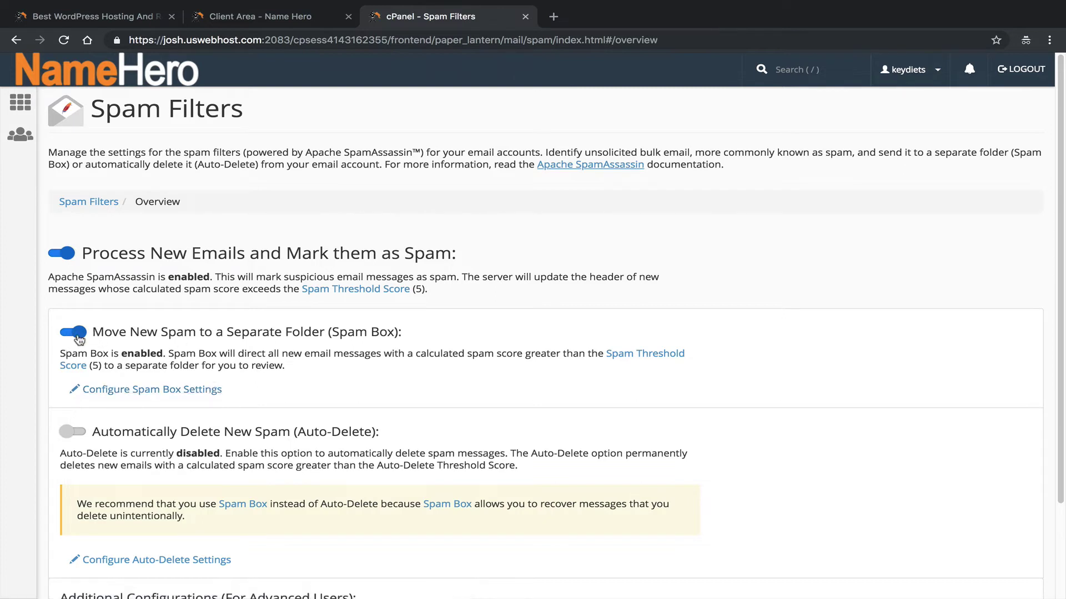
left_click(74, 444)
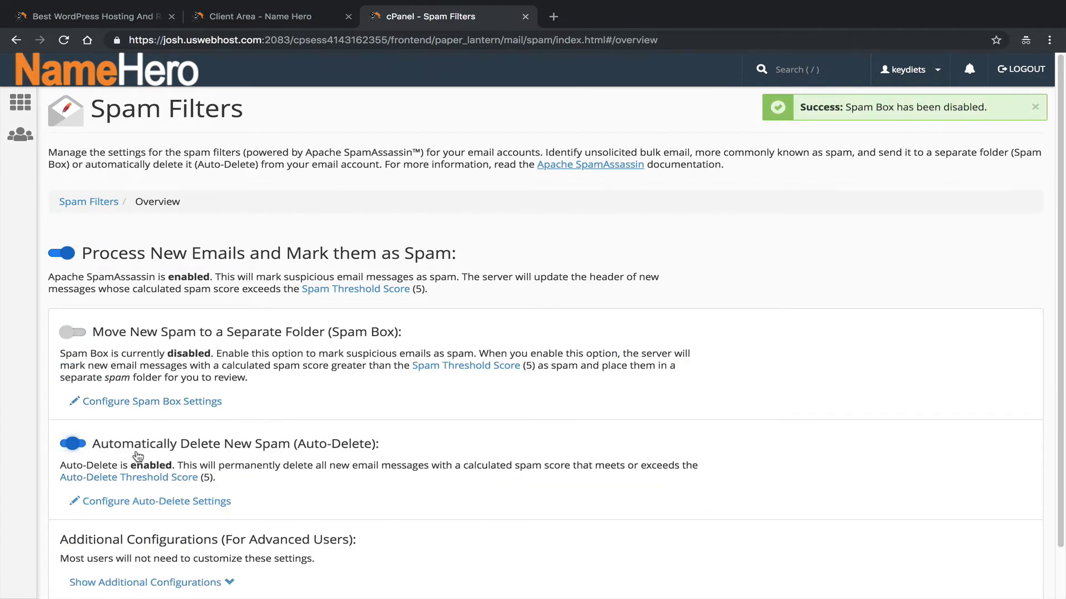
scroll(165, 447, "down", 1)
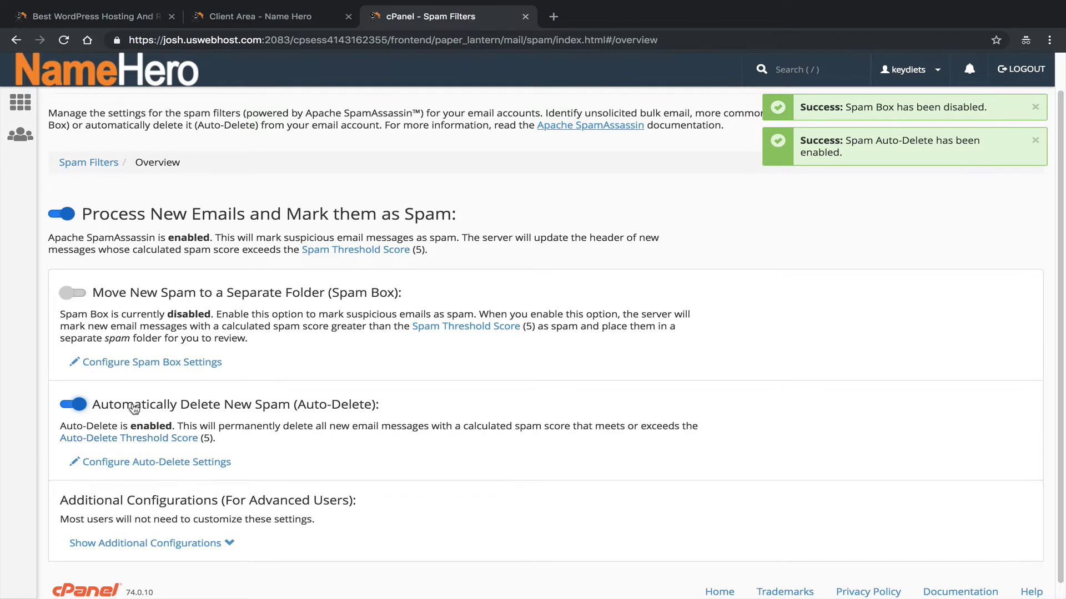
Keep the Auto-Delete threshold at 5, return to the overview, and open cPanel home in a new tab.
left_click(193, 463)
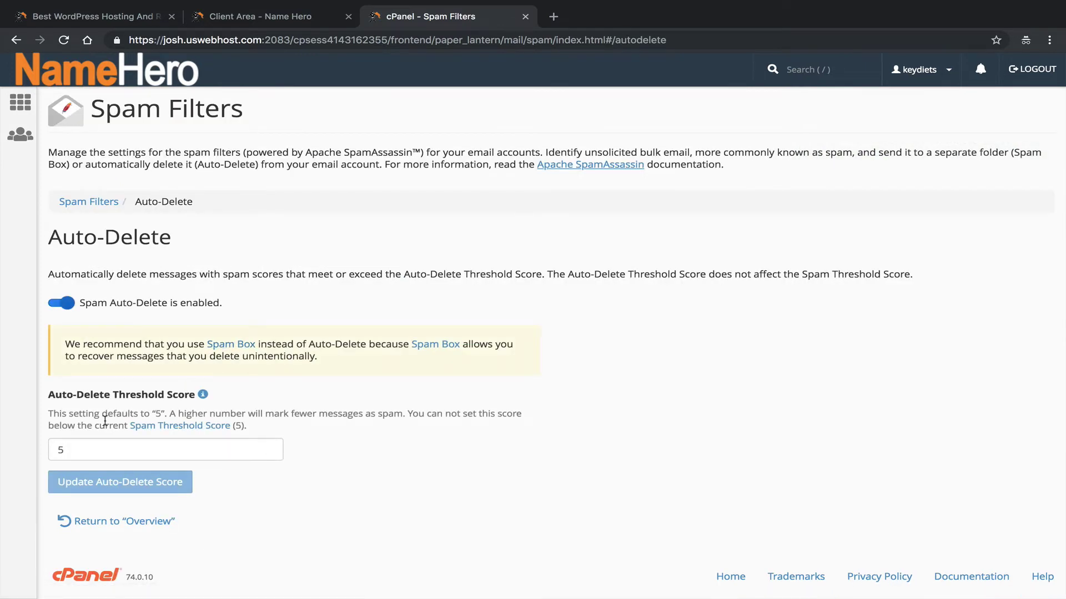
left_click(67, 450)
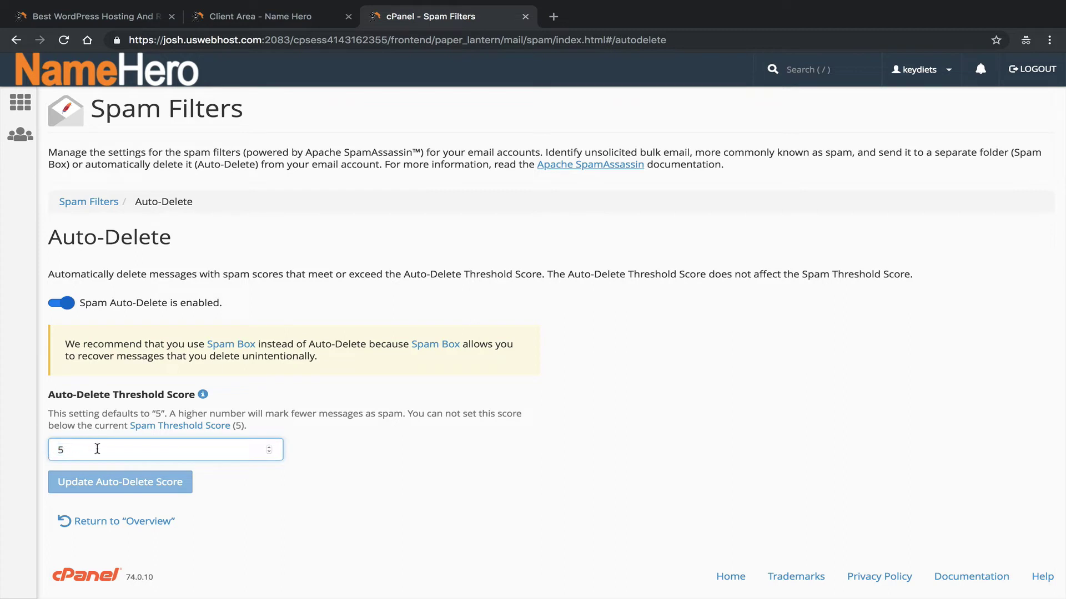
double_click(86, 451)
left_click(107, 521)
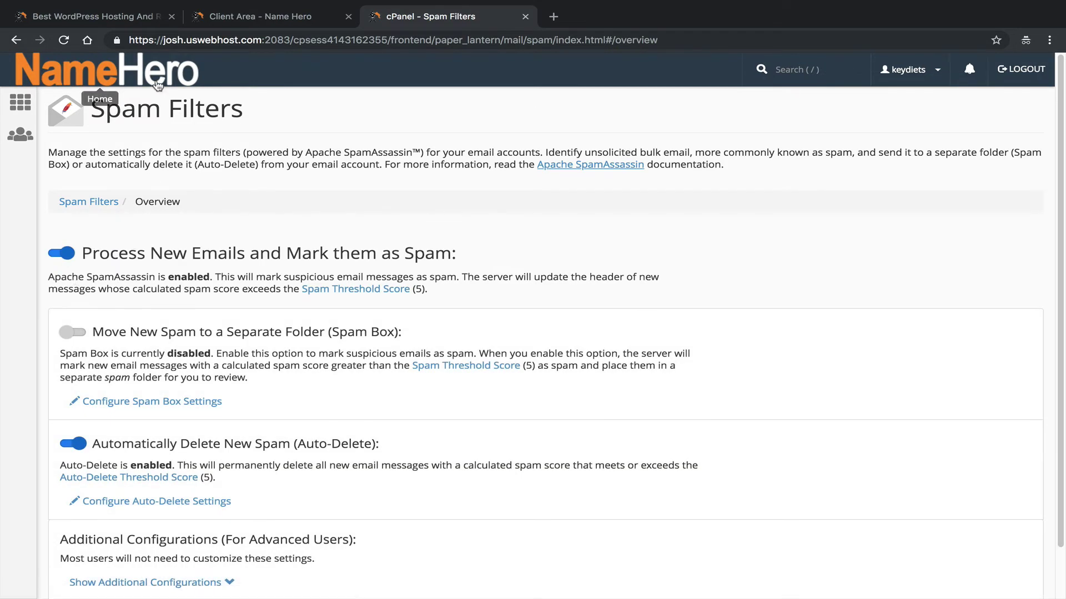
middle_click(140, 75)
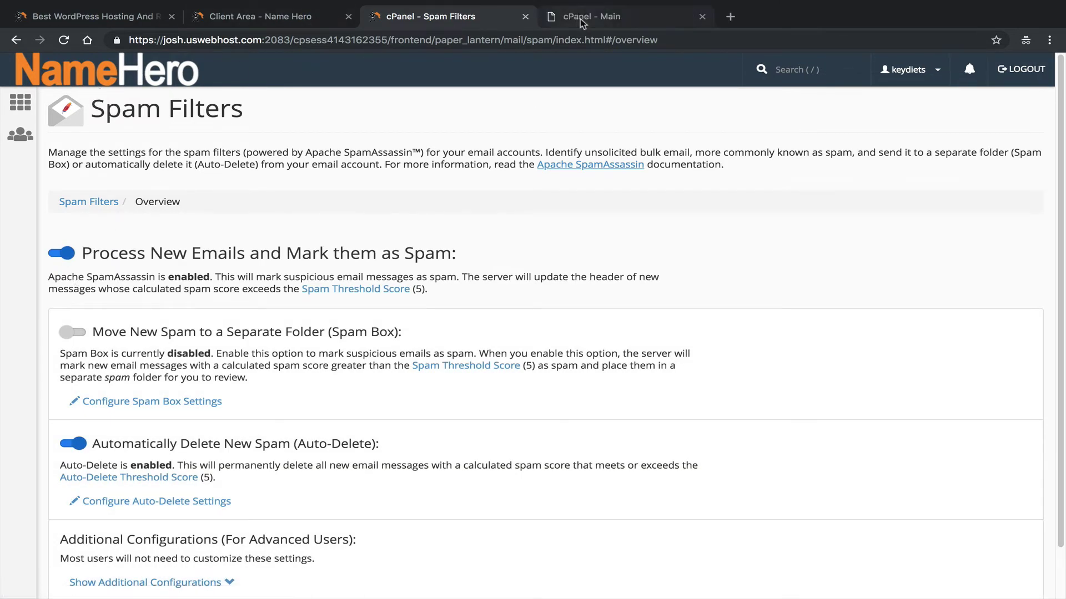
In the new cPanel tab, search 'track' and open Track Delivery.
key("ctrl+Tab")
left_click(191, 110)
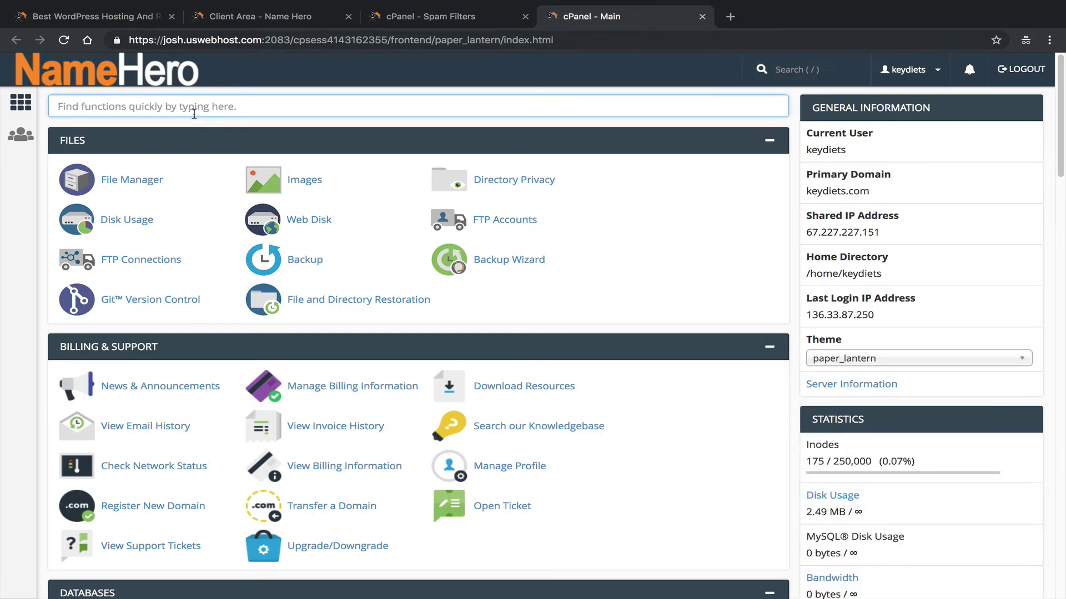
type("track")
left_click(138, 180)
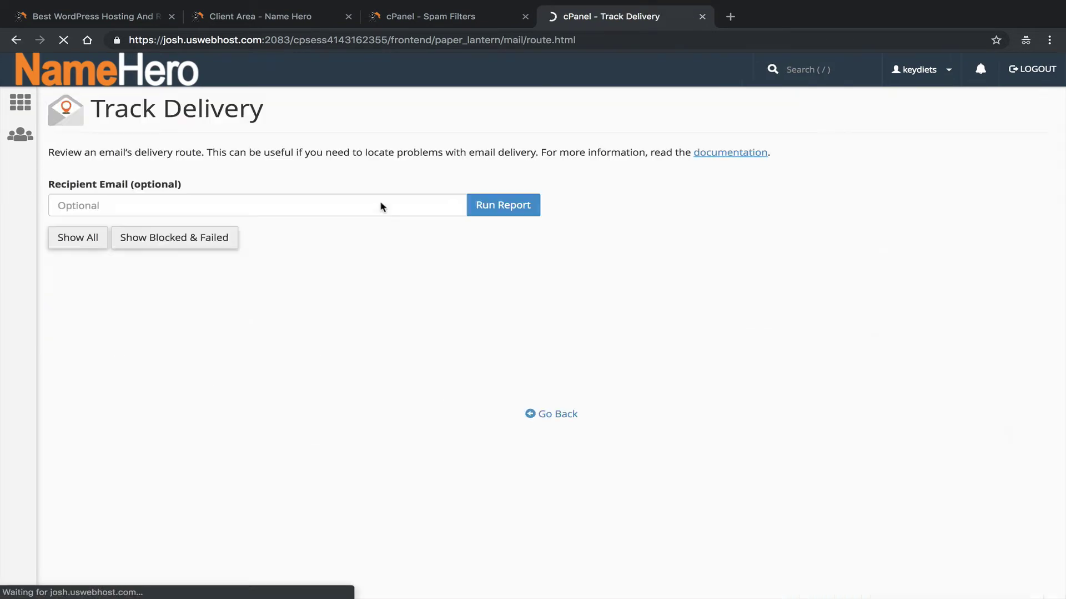
Tick Show Successes and Show In-Progress in the Track Delivery report.
left_click(184, 338)
left_click(143, 339)
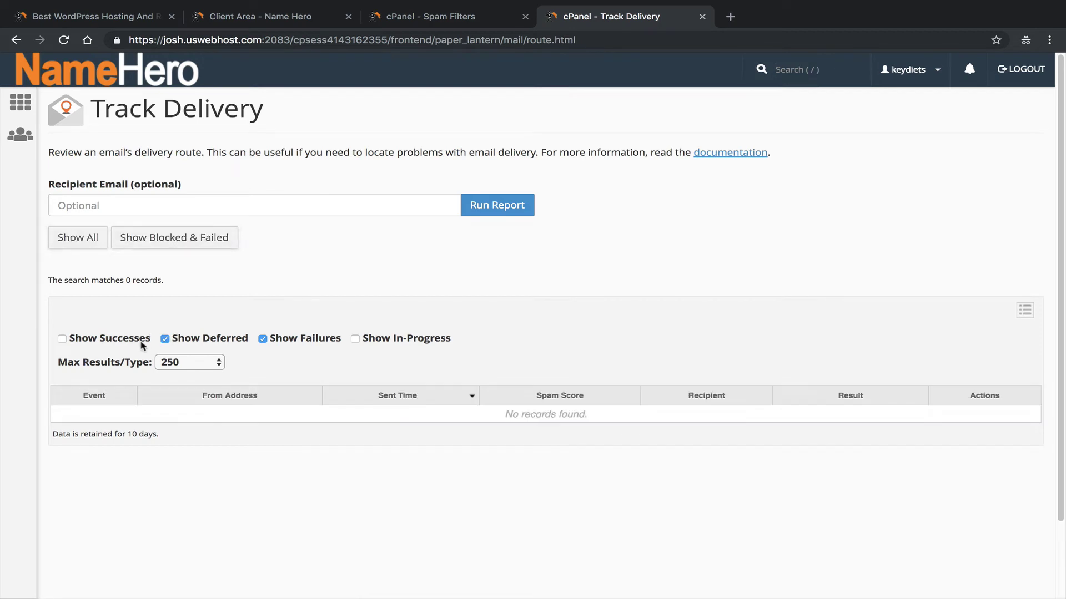
left_click(354, 339)
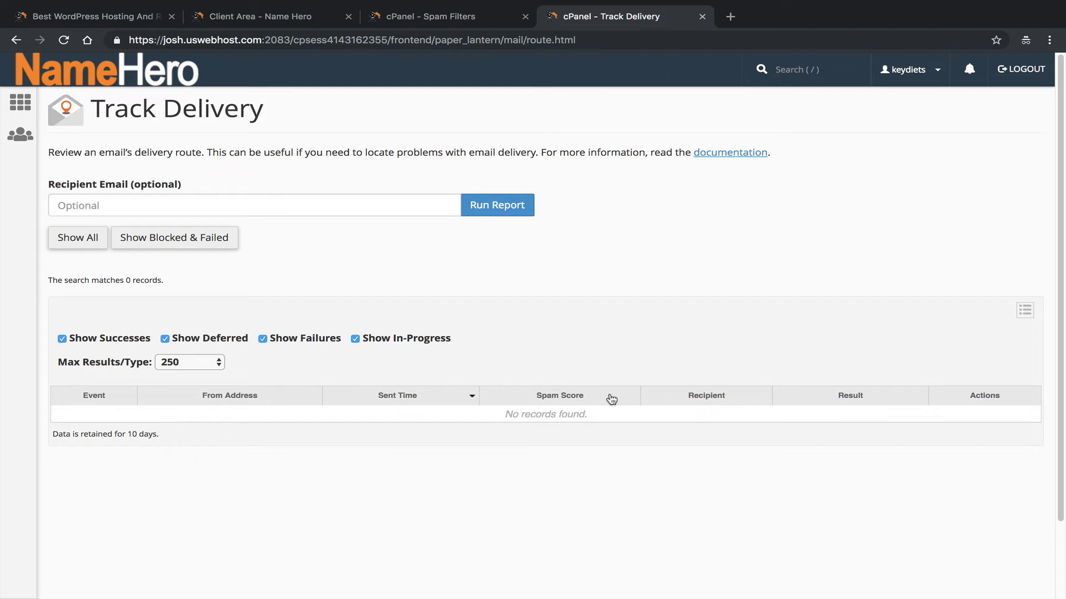
left_click_drag(98, 113, 263, 131)
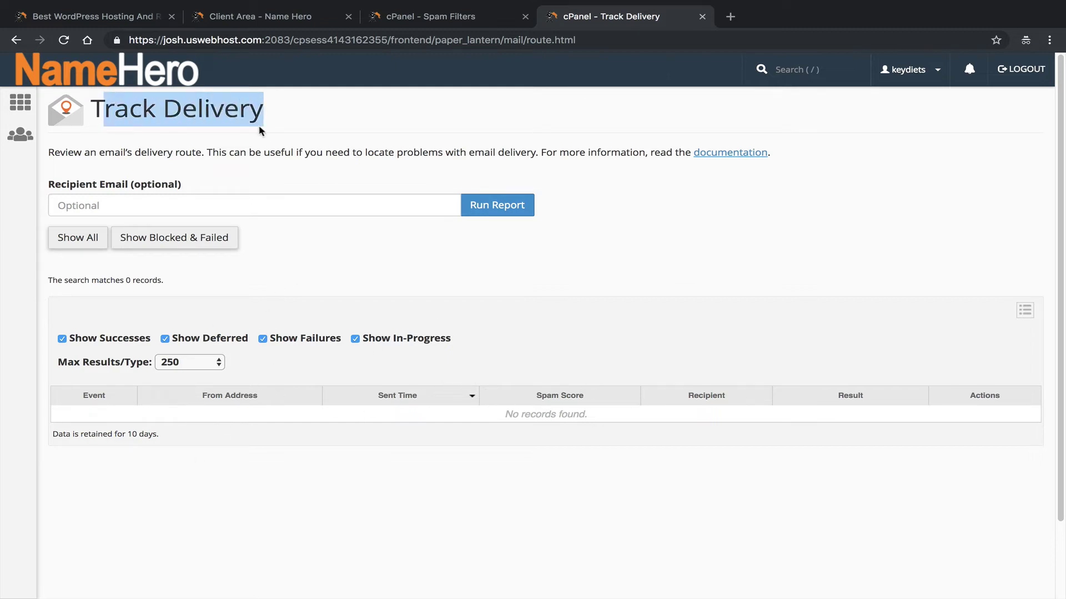
left_click(265, 131)
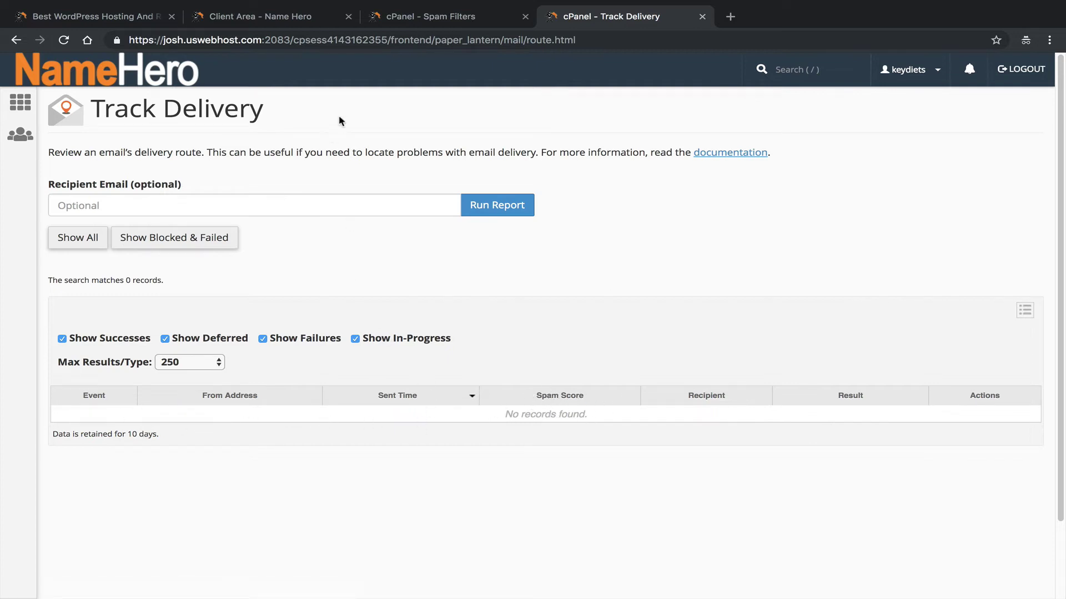
Back on the Spam Filters tab, review the Auto-Delete settings and return to the overview.
left_click(473, 20)
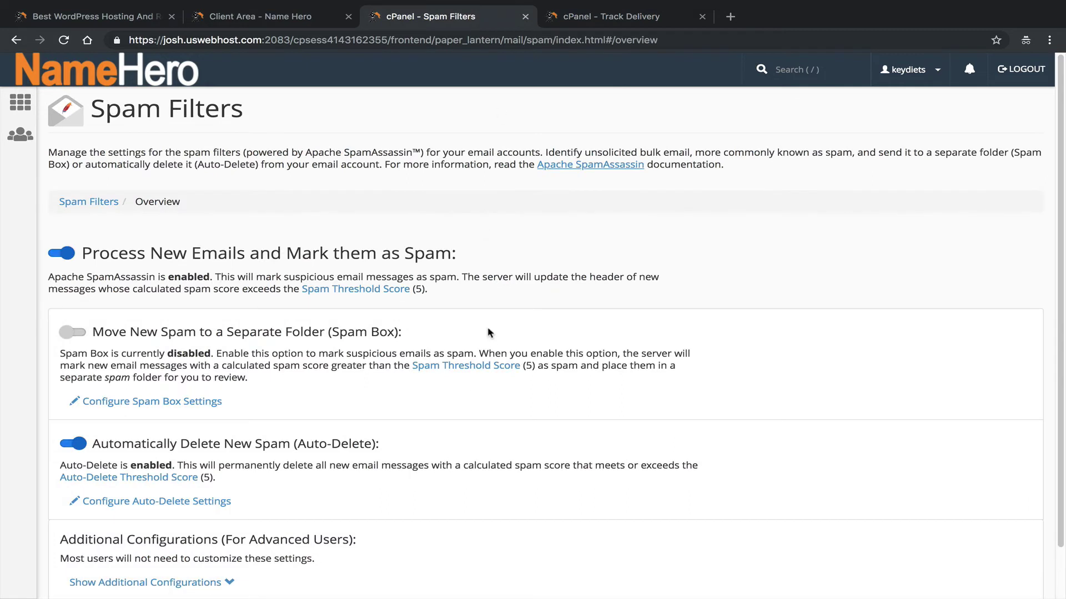
scroll(491, 333, "down", 1)
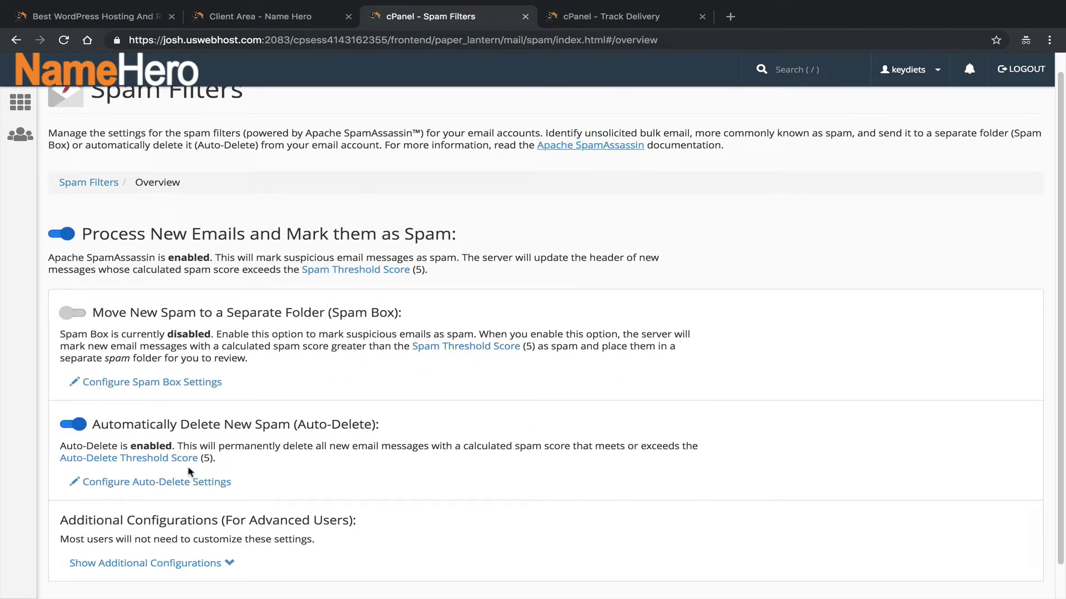
left_click(183, 480)
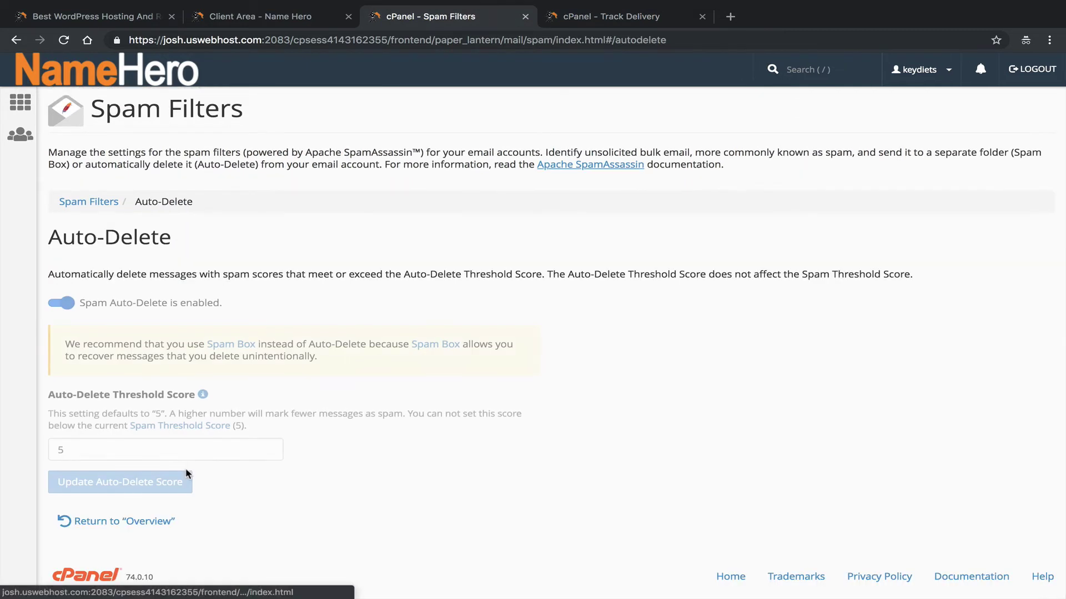
left_click(17, 40)
left_click(211, 503)
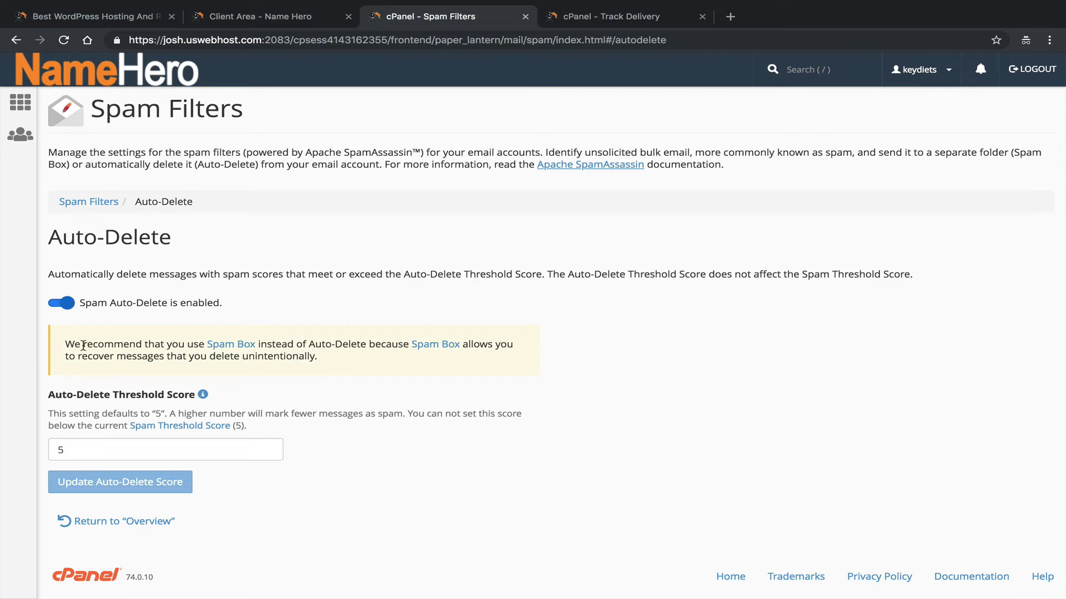
left_click_drag(83, 345, 335, 345)
left_click(335, 344)
left_click(136, 523)
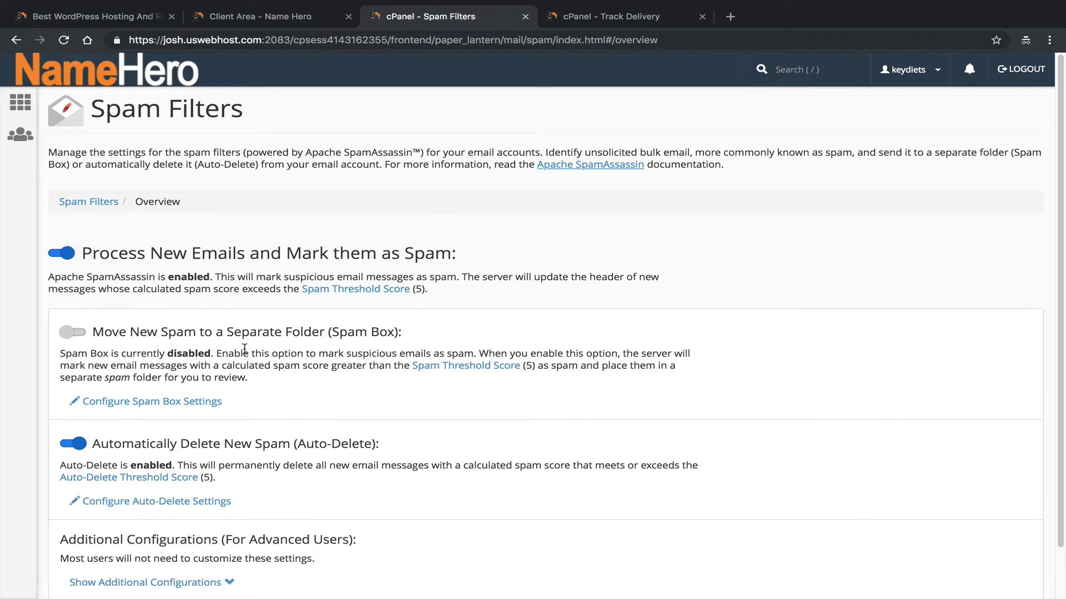
Show Additional Configurations and scroll to the Whitelist and Blacklist counts.
scroll(283, 424, "down", 2)
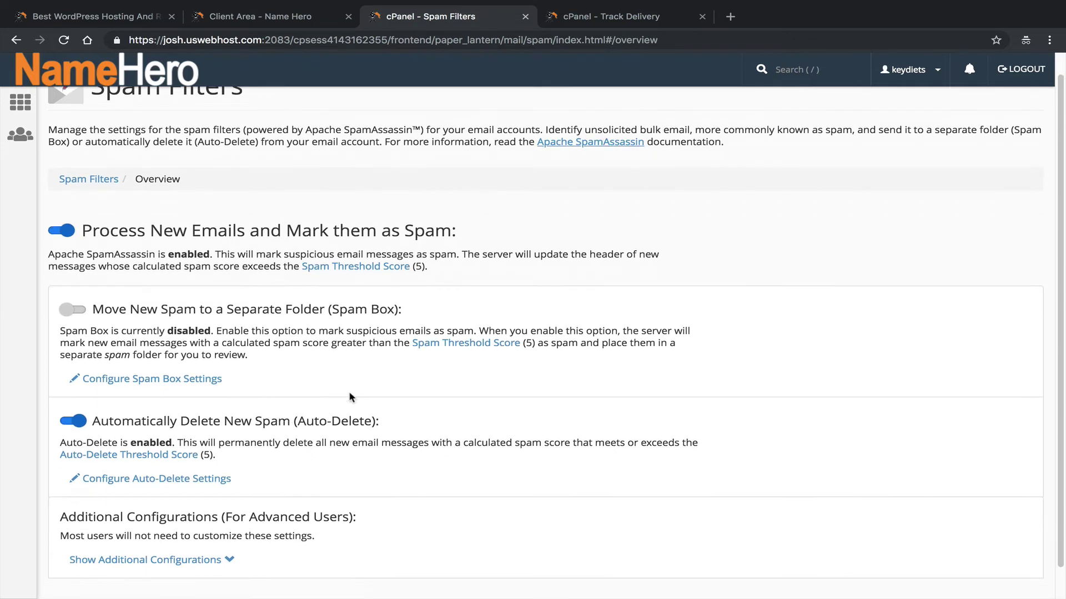
scroll(372, 383, "down", 1)
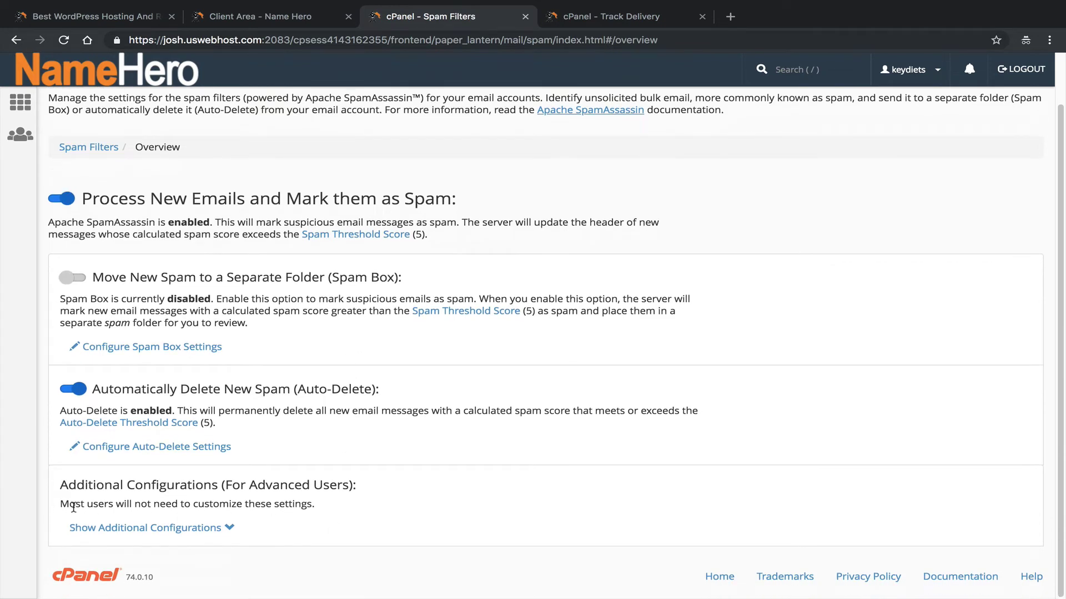
left_click_drag(67, 485, 281, 481)
left_click(338, 481)
left_click(192, 532)
scroll(326, 500, "down", 3)
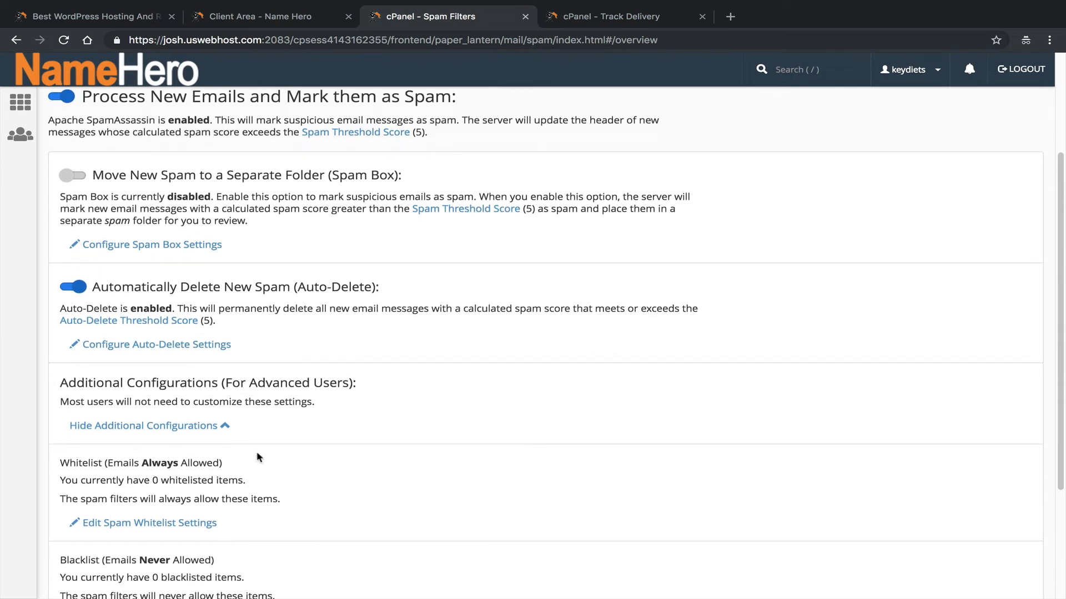
scroll(300, 507, "down", 2)
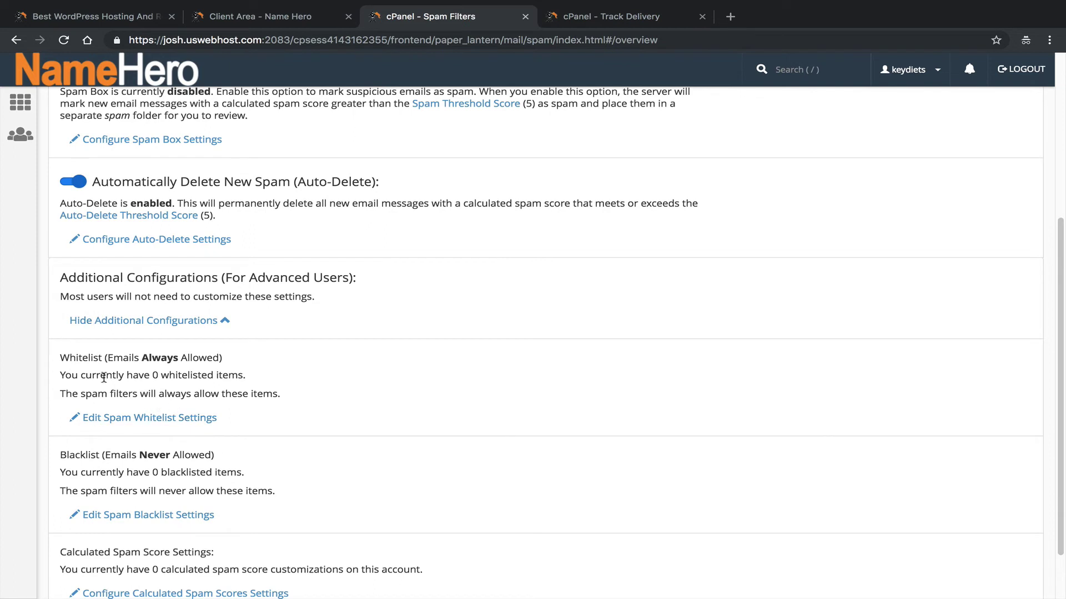
Open the spam whitelist settings and add a new whitelist_from entry starting with '*'.
left_click(157, 423)
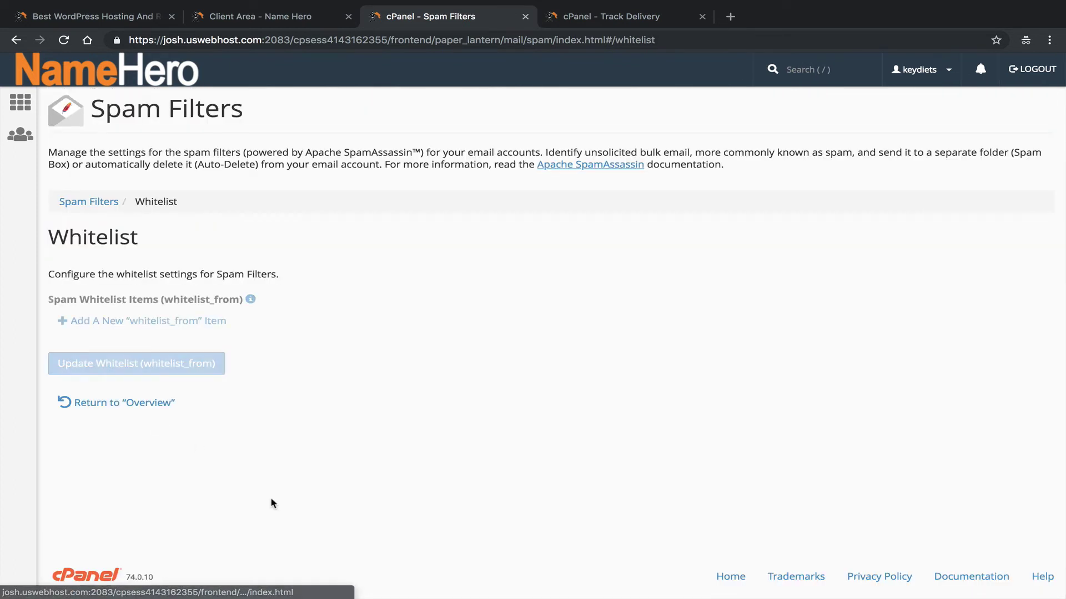
left_click(151, 321)
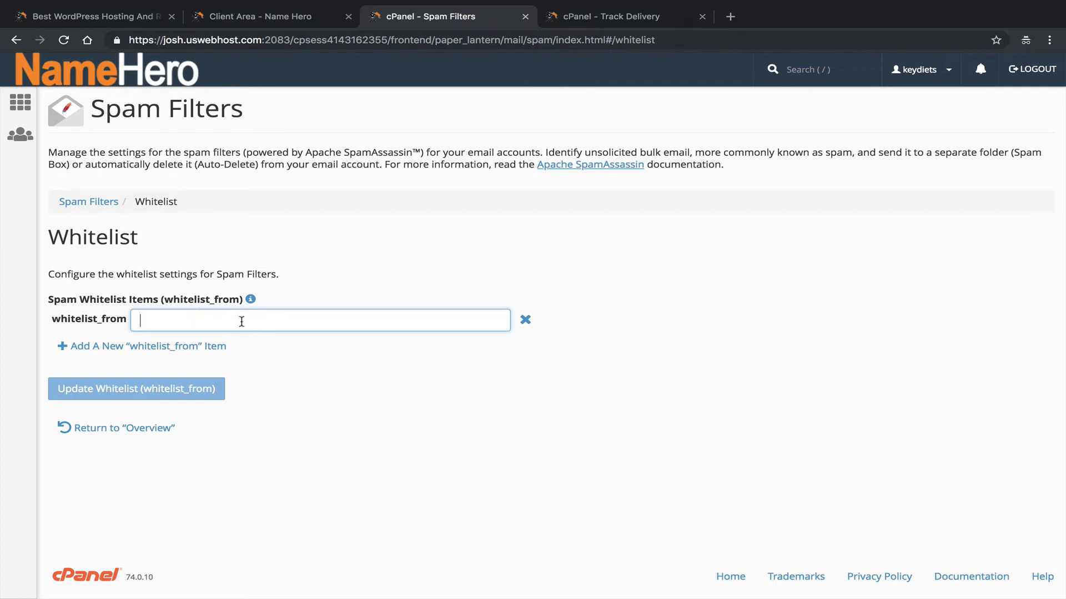
left_click(250, 299)
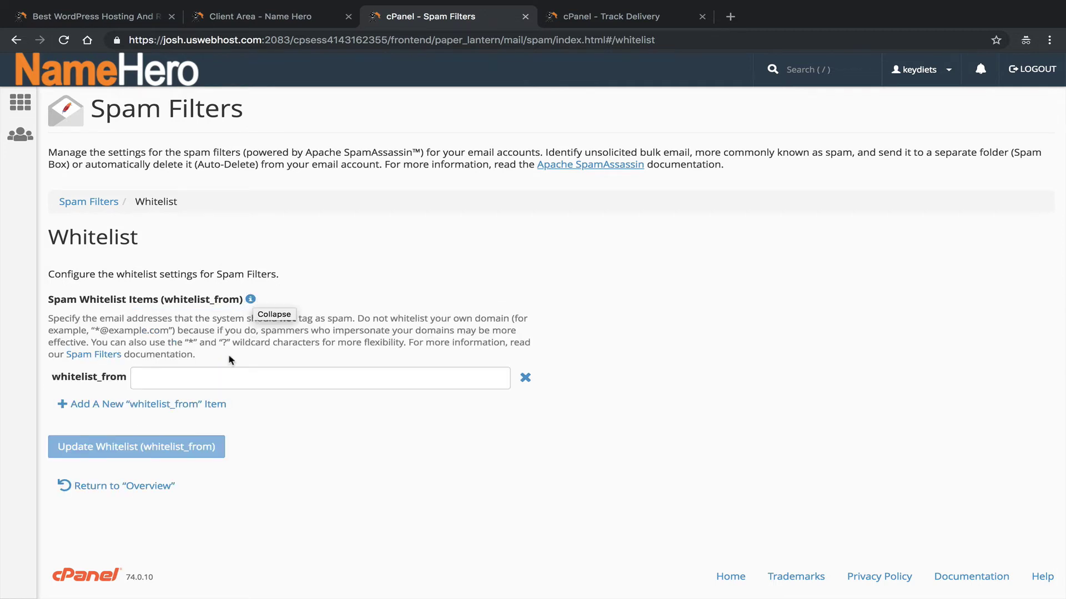
left_click(205, 370)
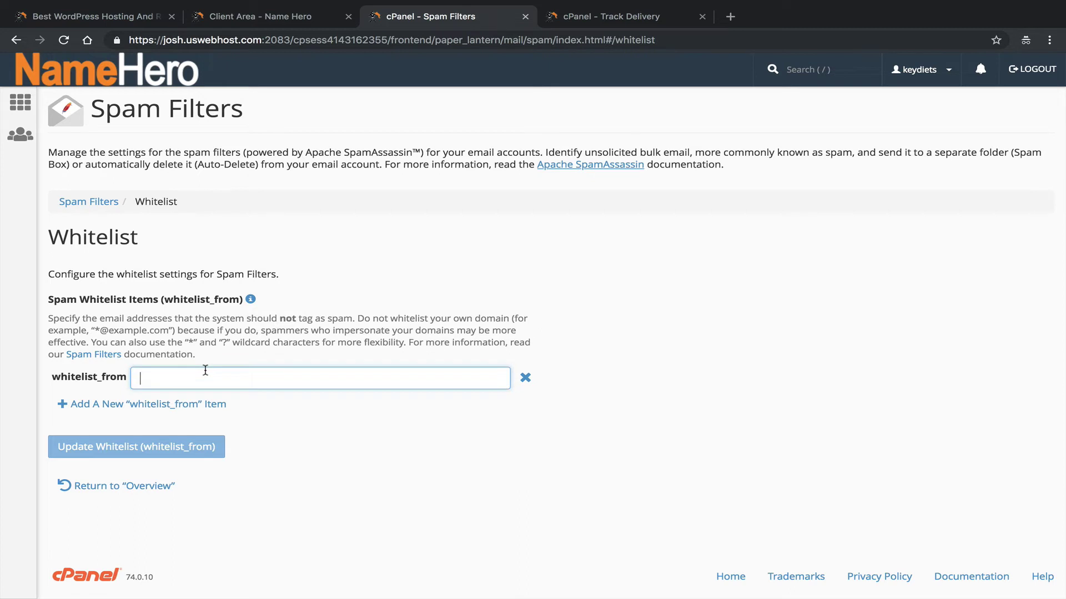
type("*")
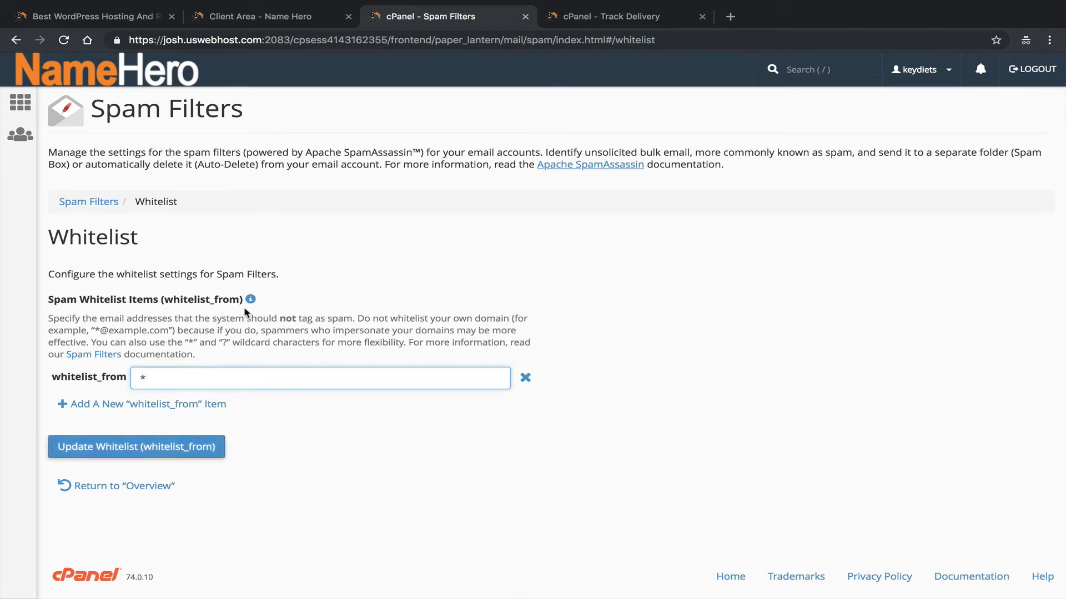
left_click(250, 299)
left_click(250, 299)
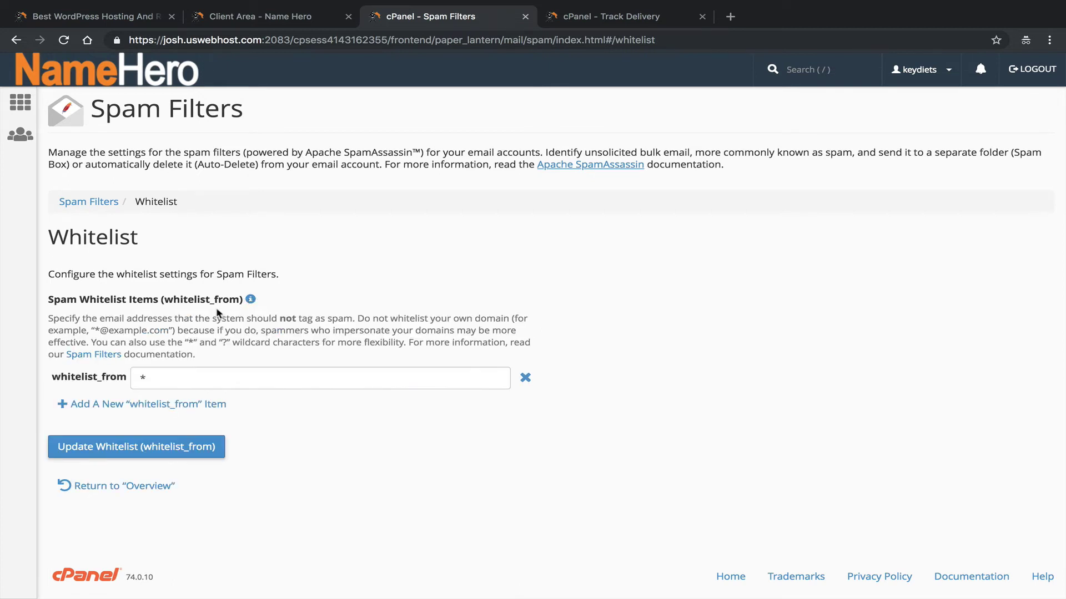
left_click(159, 381)
double_click(146, 381)
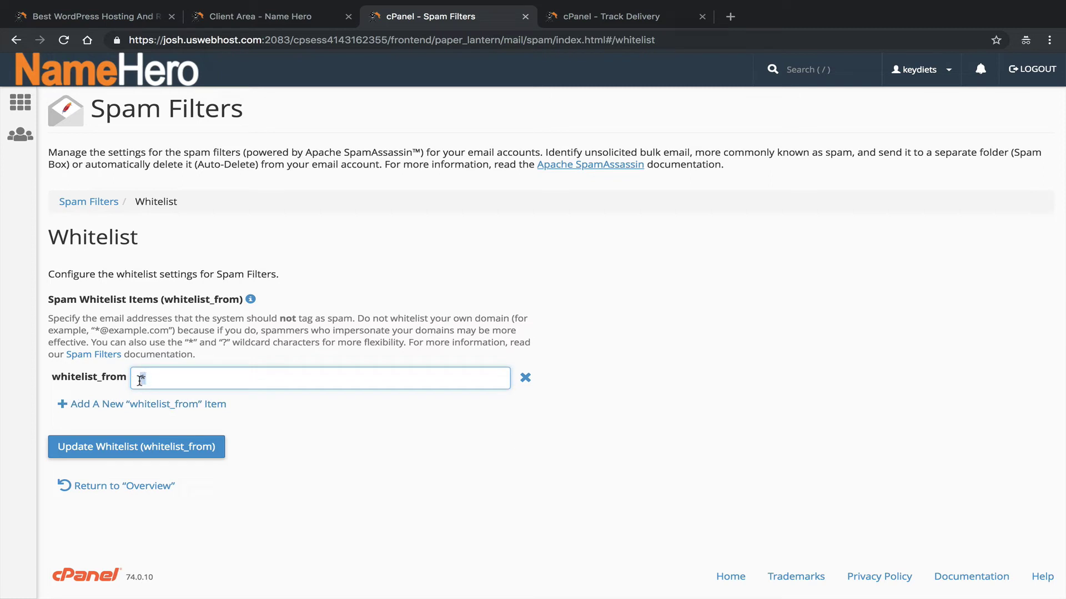
left_click(190, 379)
type("@namehero.com")
left_click(203, 447)
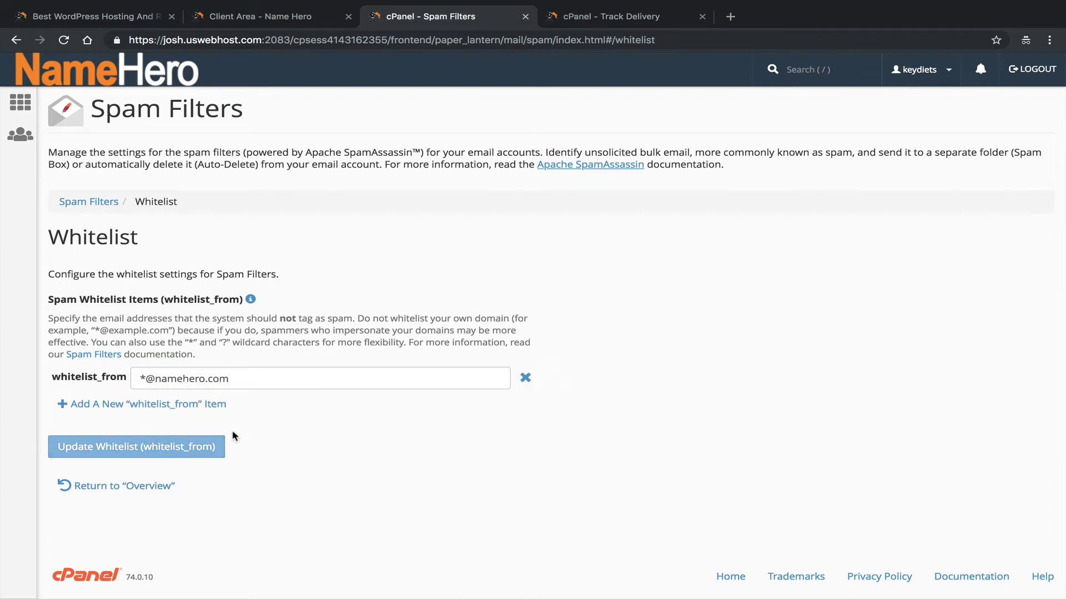
left_click_drag(229, 380, 215, 385)
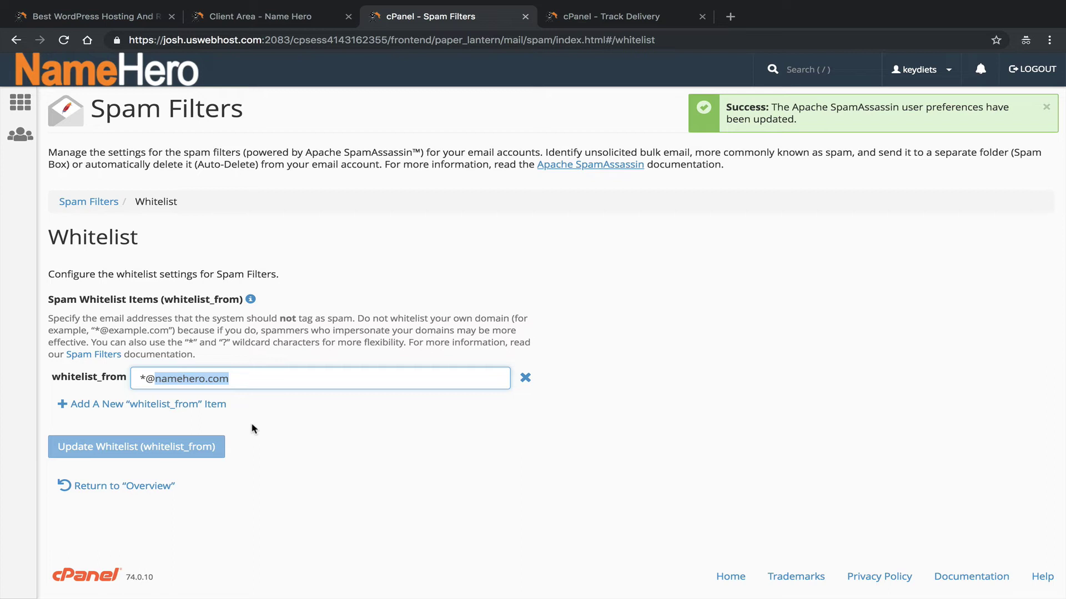
left_click(219, 406)
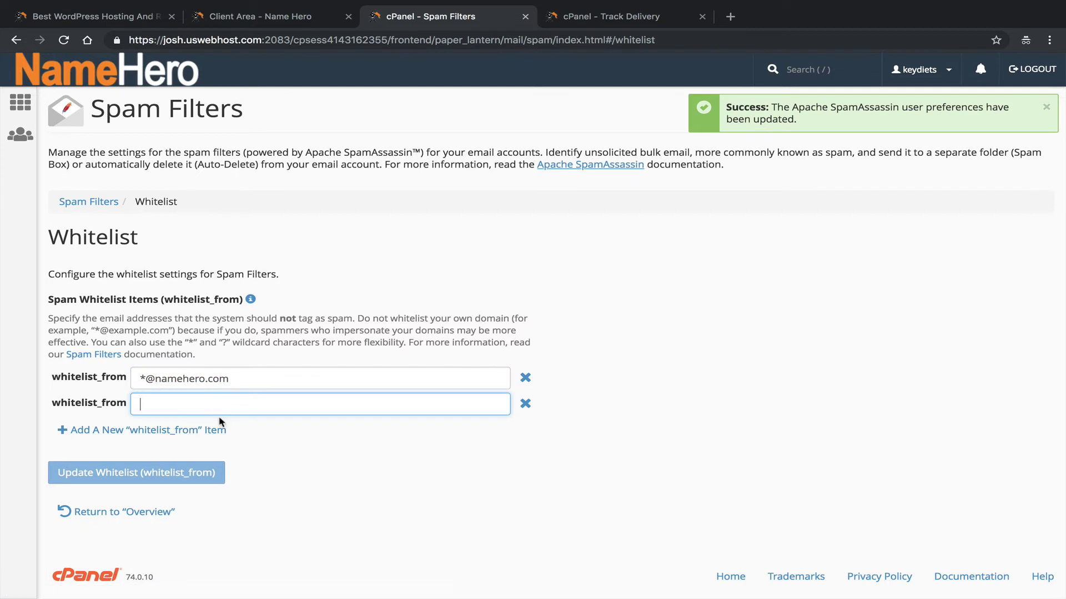
type("*@gm")
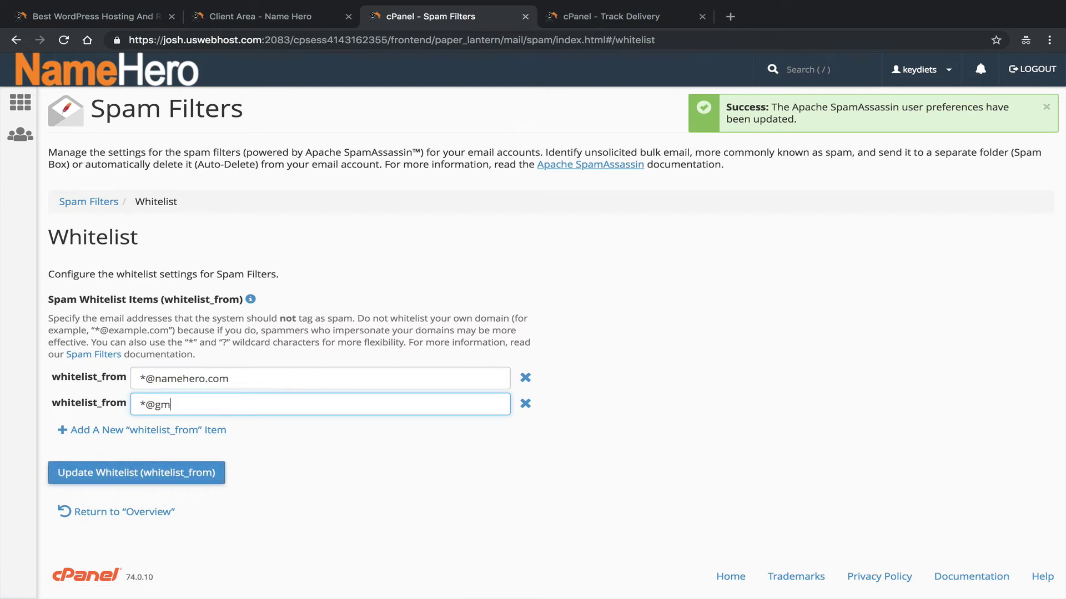
type("ail.com")
left_click_drag(151, 400, 224, 404)
left_click(228, 404)
left_click(525, 403)
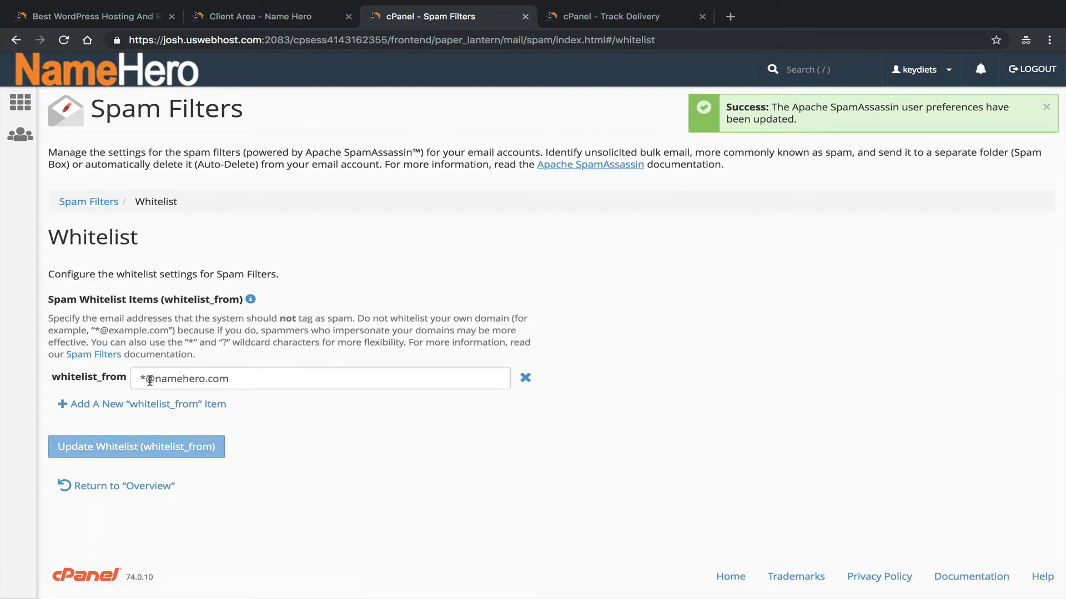
left_click_drag(150, 381, 145, 378)
left_click(257, 382)
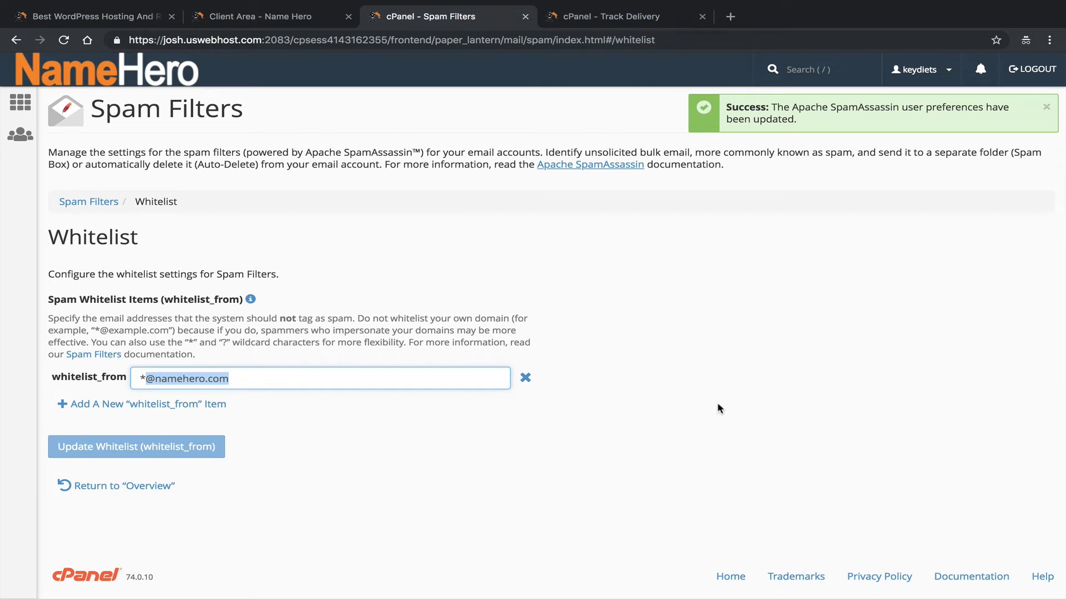
left_click(192, 411)
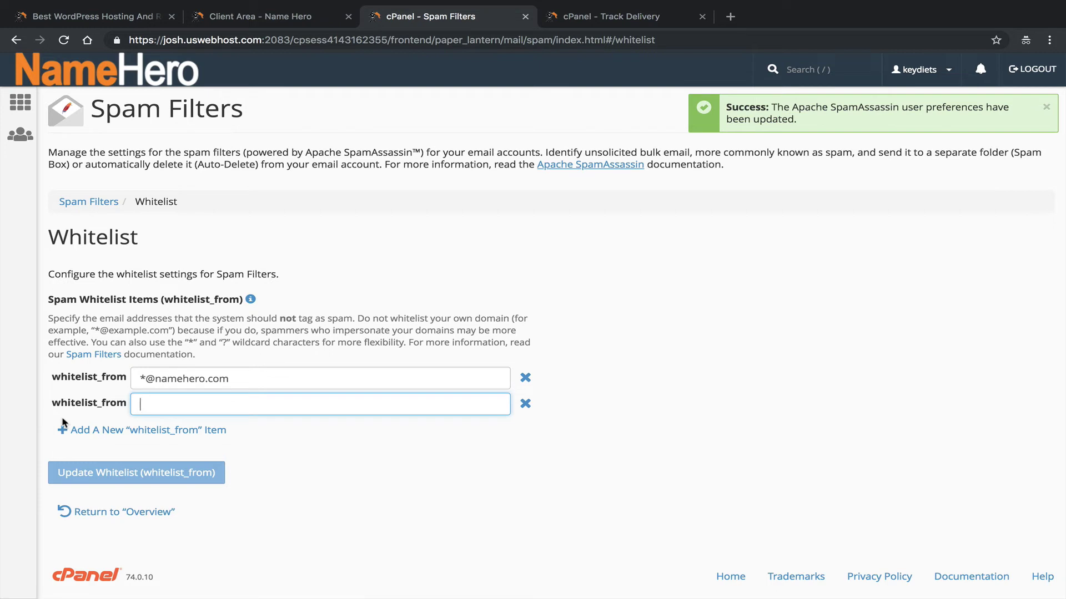
type("*")
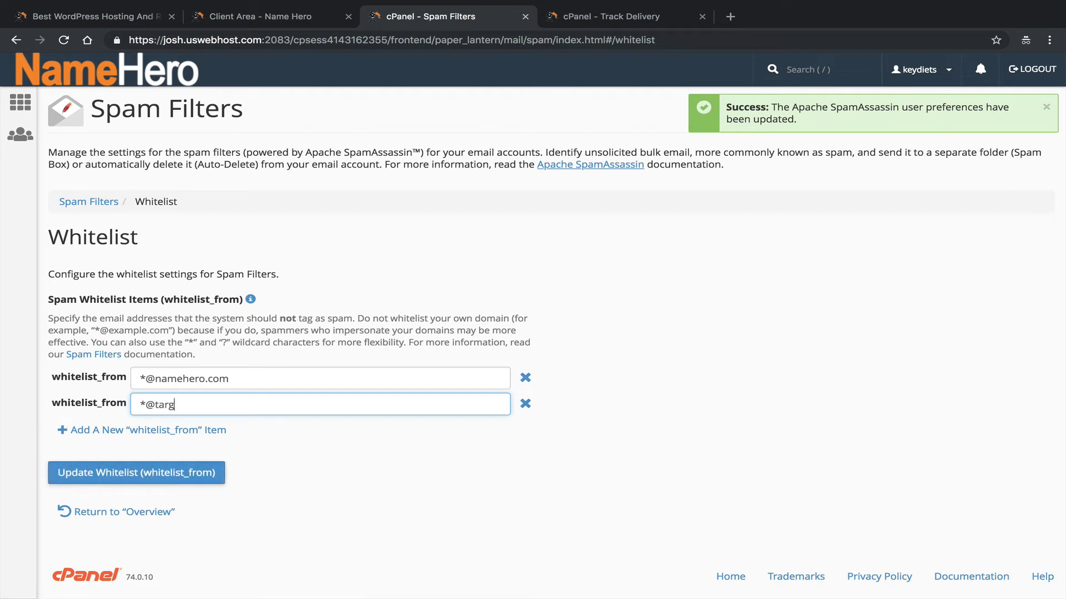
left_click(157, 471)
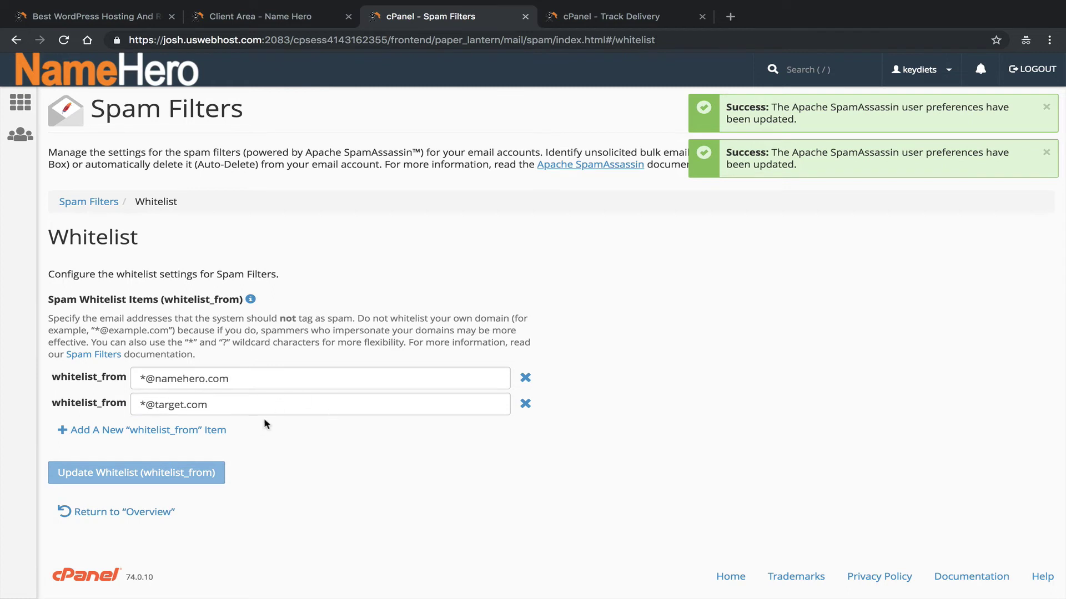
left_click_drag(227, 402, 148, 400)
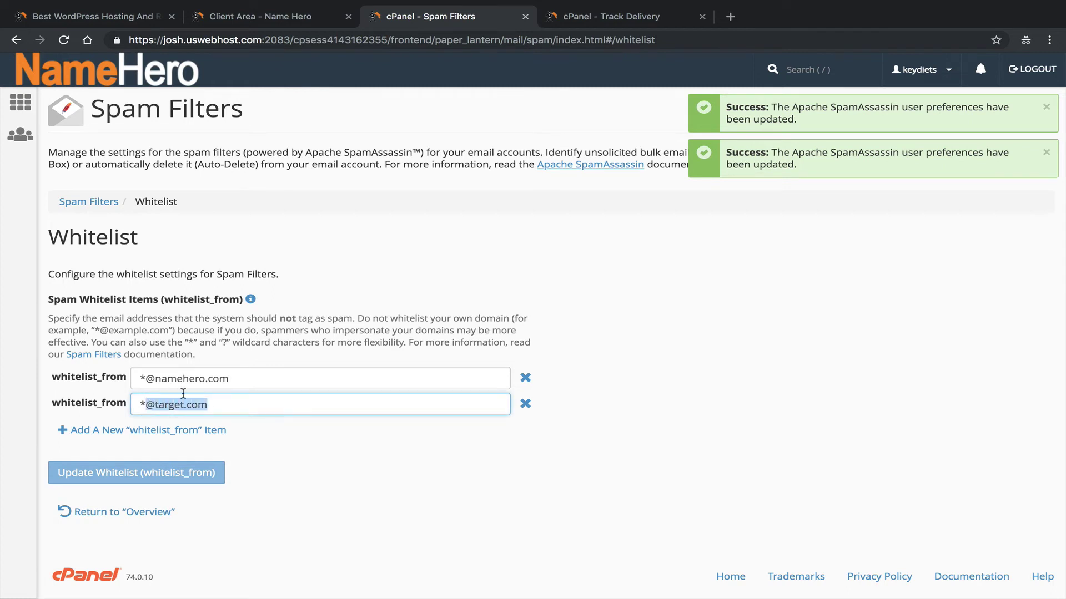
Return to the Spam Filters overview, show additional configurations, and open the spam blacklist settings.
left_click(219, 400)
left_click_drag(214, 400, 147, 408)
key("Right")
left_click(155, 519)
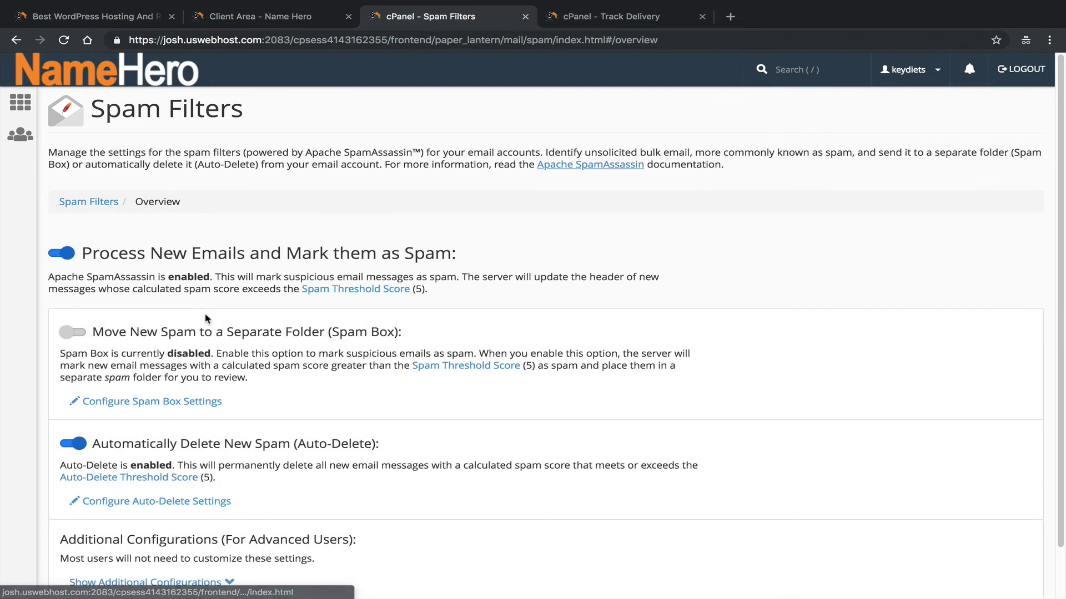
scroll(245, 328, "down", 1)
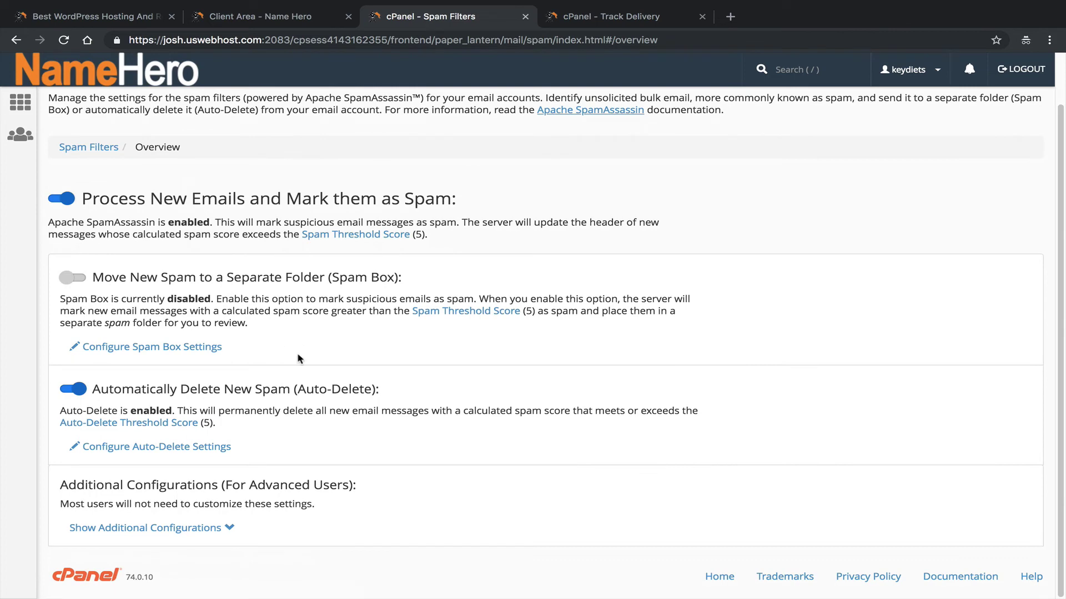
left_click(181, 533)
scroll(351, 410, "down", 4)
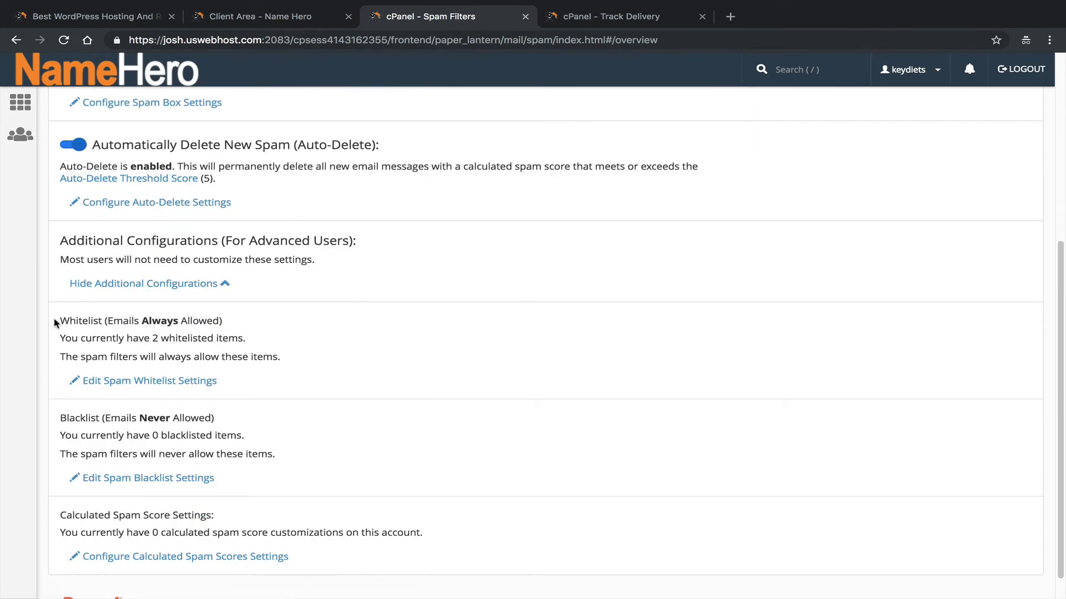
left_click_drag(53, 322, 149, 322)
left_click_drag(58, 418, 172, 418)
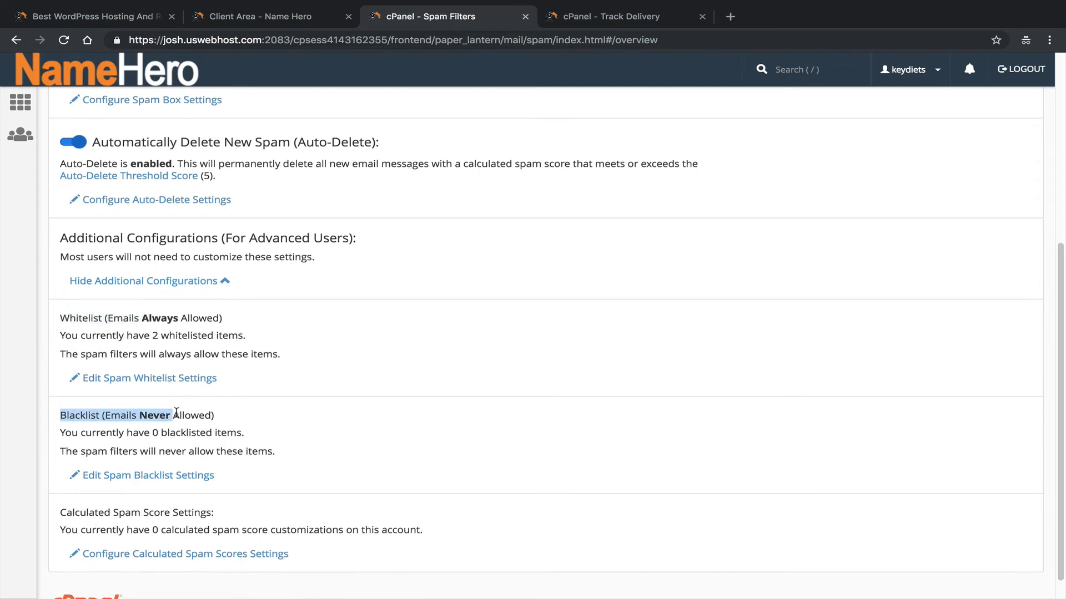
scroll(176, 414, "down", 1)
left_click(172, 455)
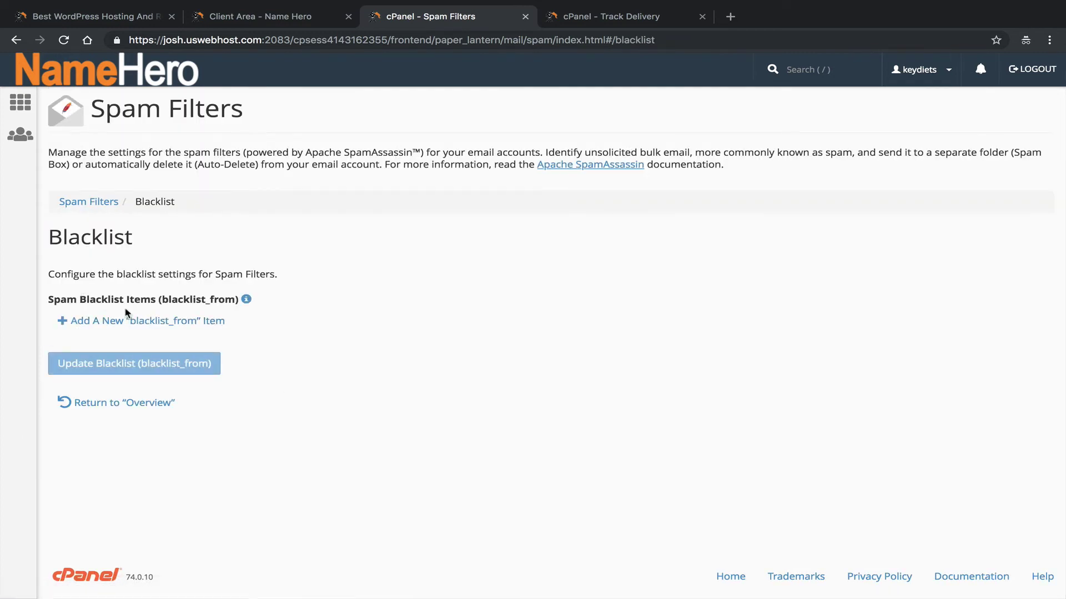
left_click(135, 320)
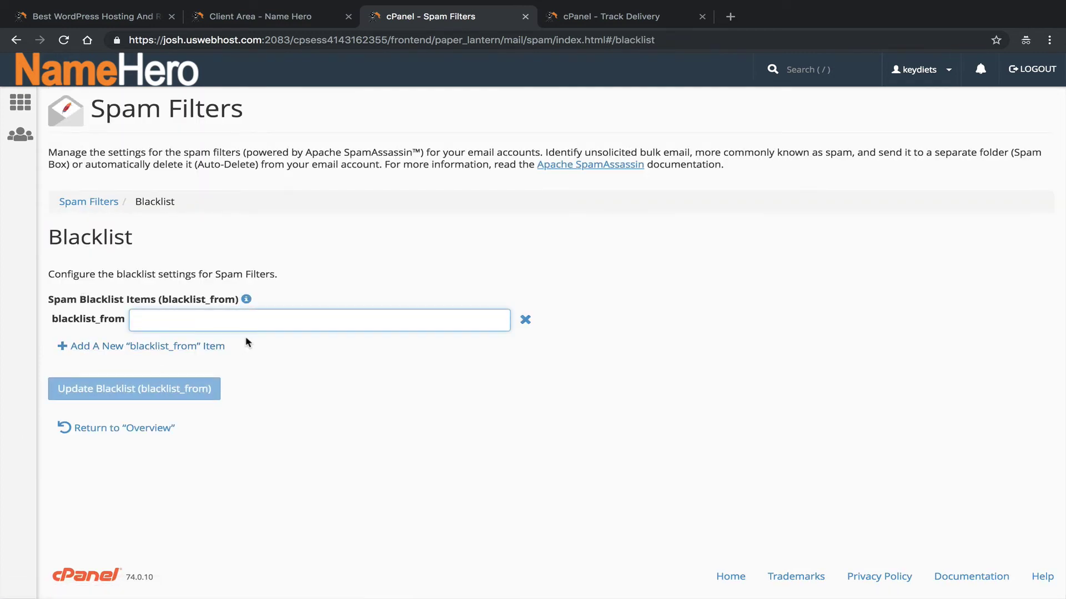
type("*@qq")
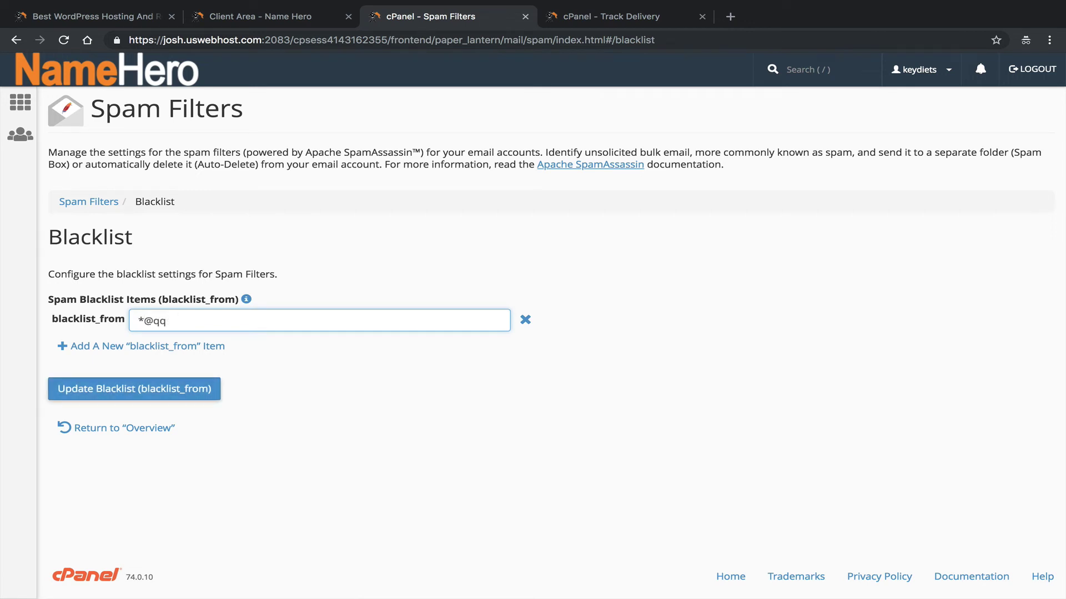
type("q.c.com")
left_click_drag(190, 321, 134, 326)
left_click_drag(226, 320, 132, 321)
left_click(224, 321)
left_click_drag(189, 322, 127, 328)
left_click(142, 387)
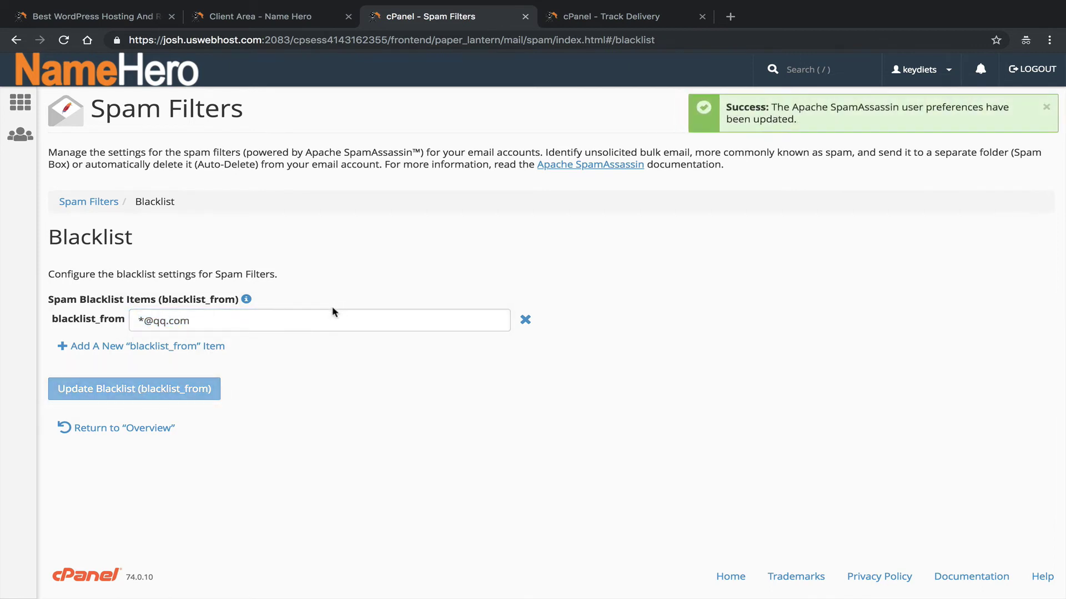
left_click_drag(211, 320, 148, 314)
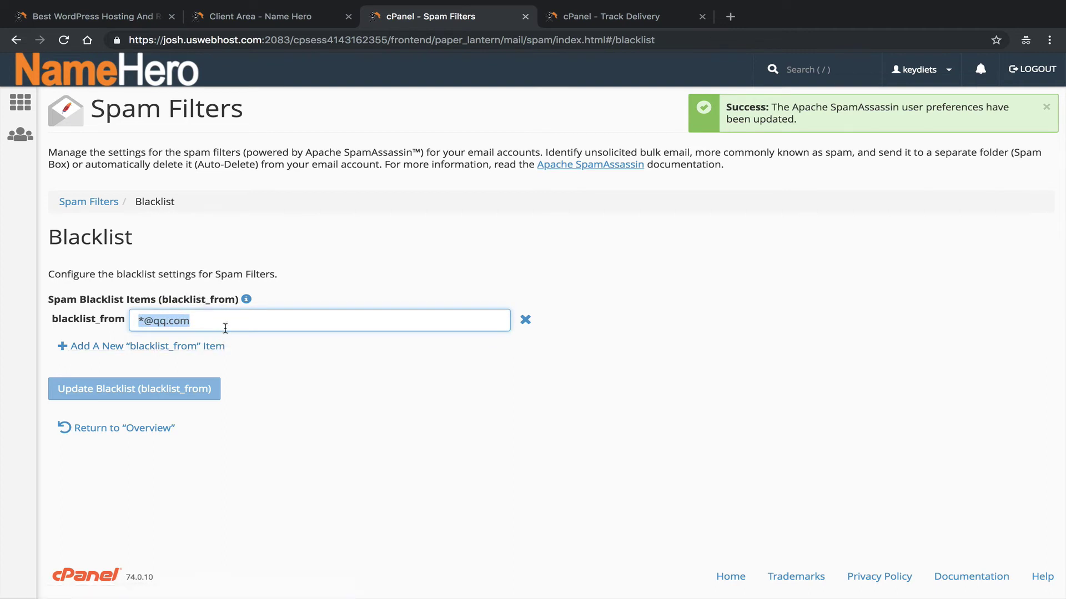
left_click(223, 325)
triple_click(170, 316)
left_click(154, 433)
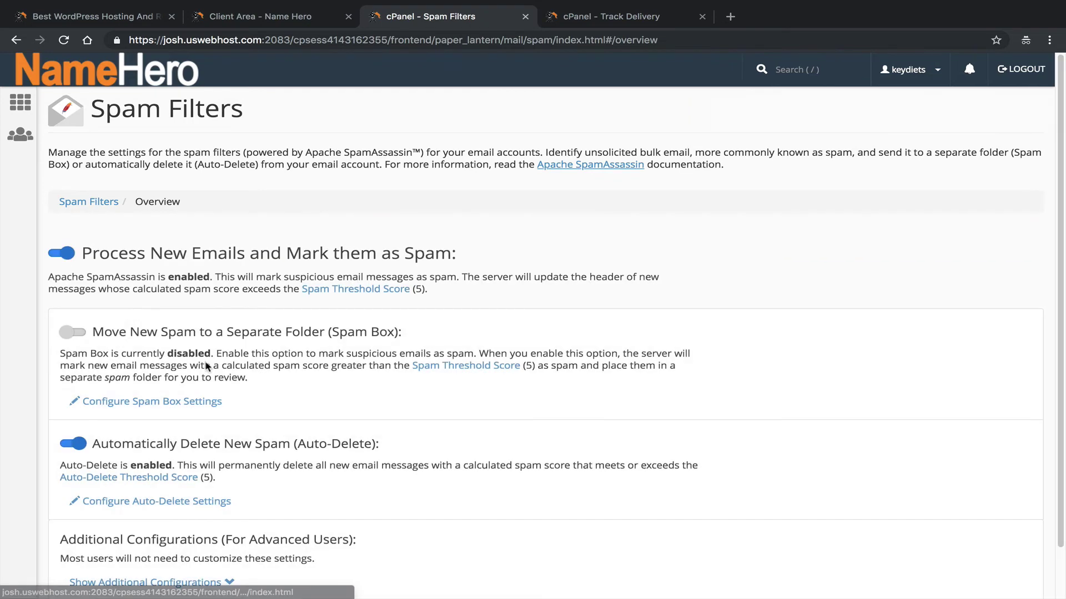
scroll(143, 328, "down", 1)
left_click(145, 528)
scroll(161, 494, "down", 4)
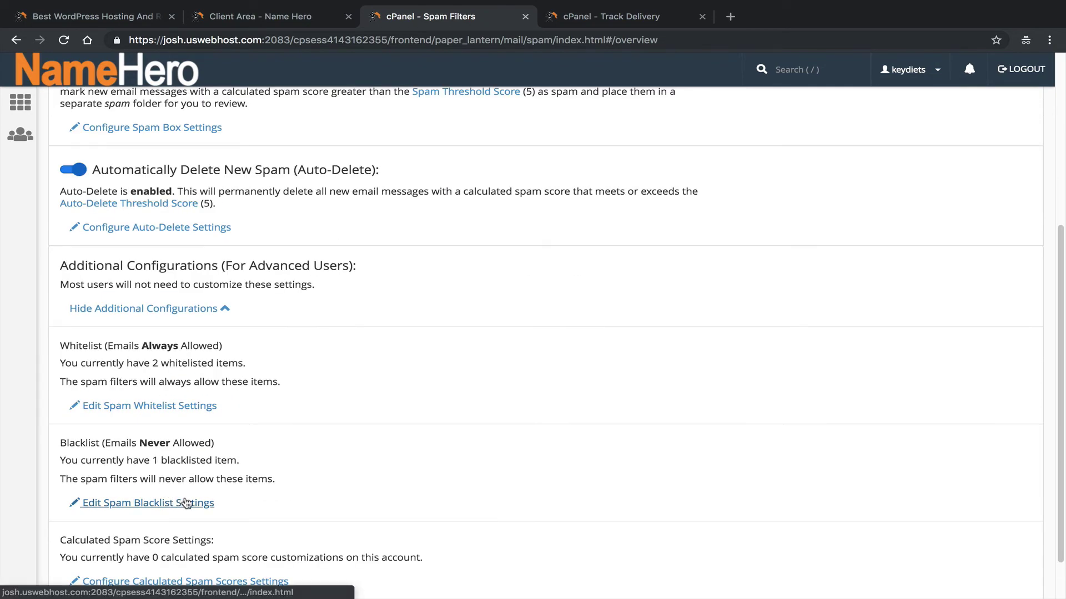
left_click(183, 503)
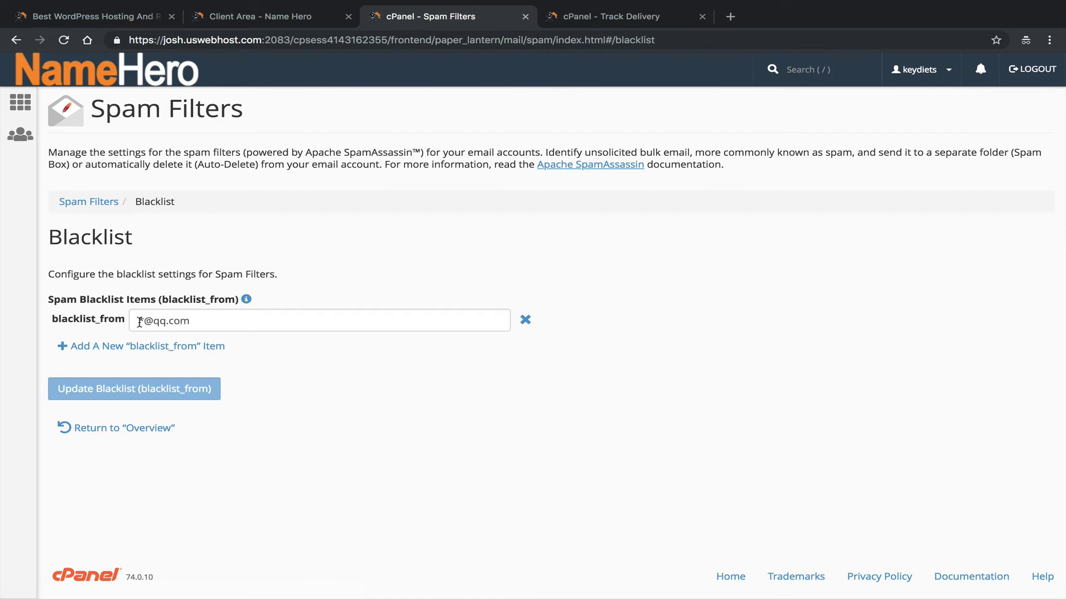
double_click(140, 322)
left_click(157, 321)
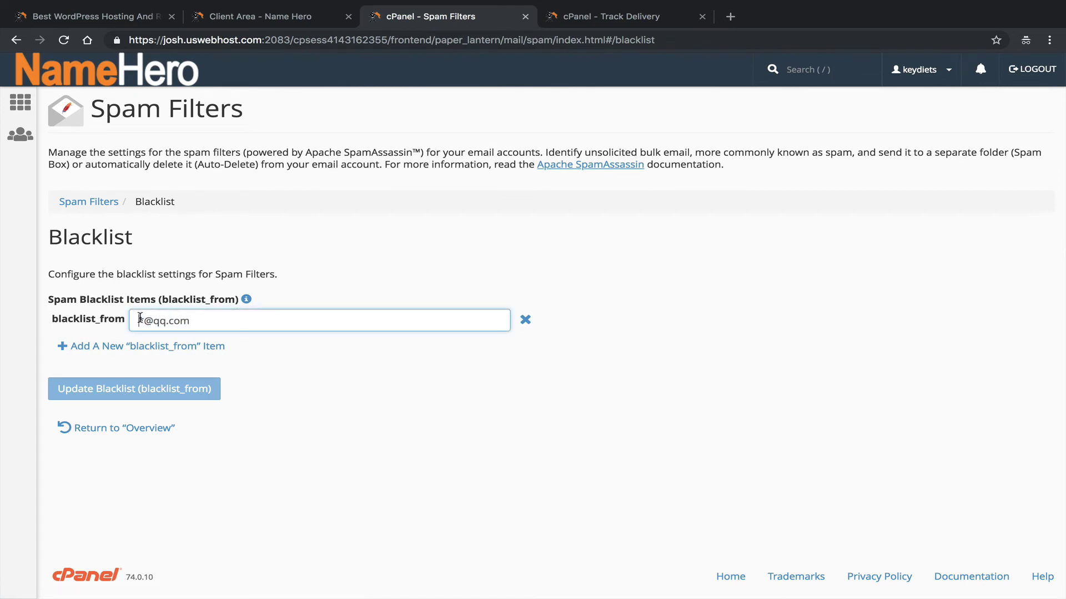
left_click(161, 346)
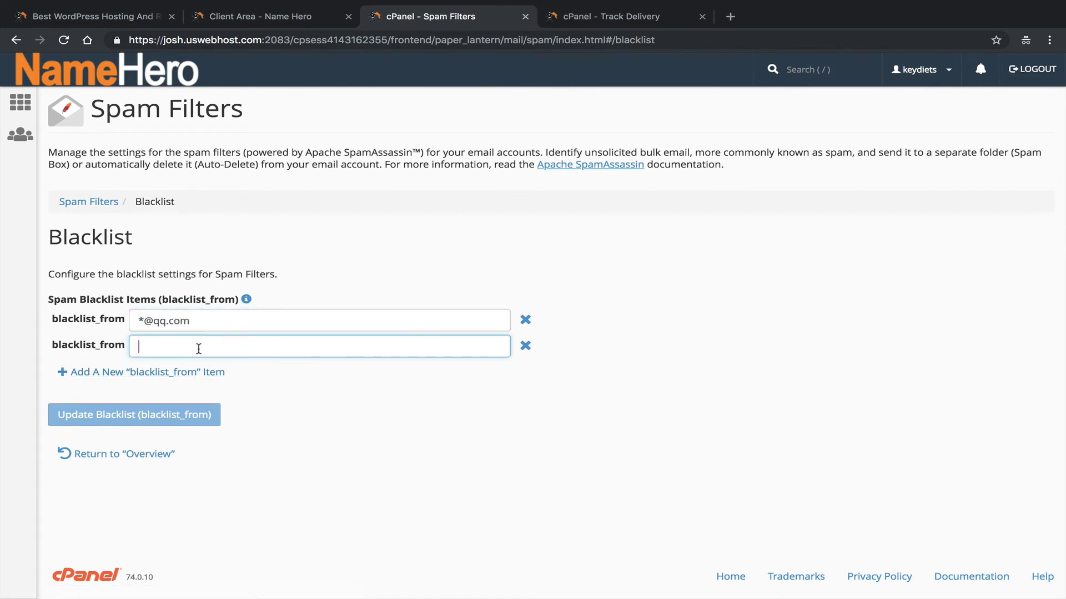
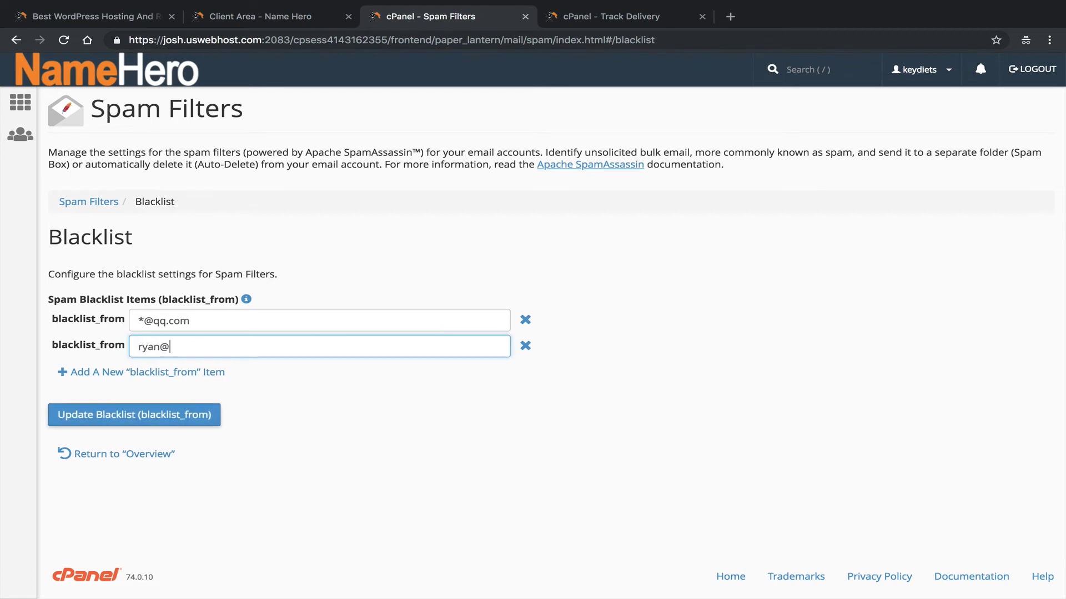
left_click_drag(245, 347, 172, 337)
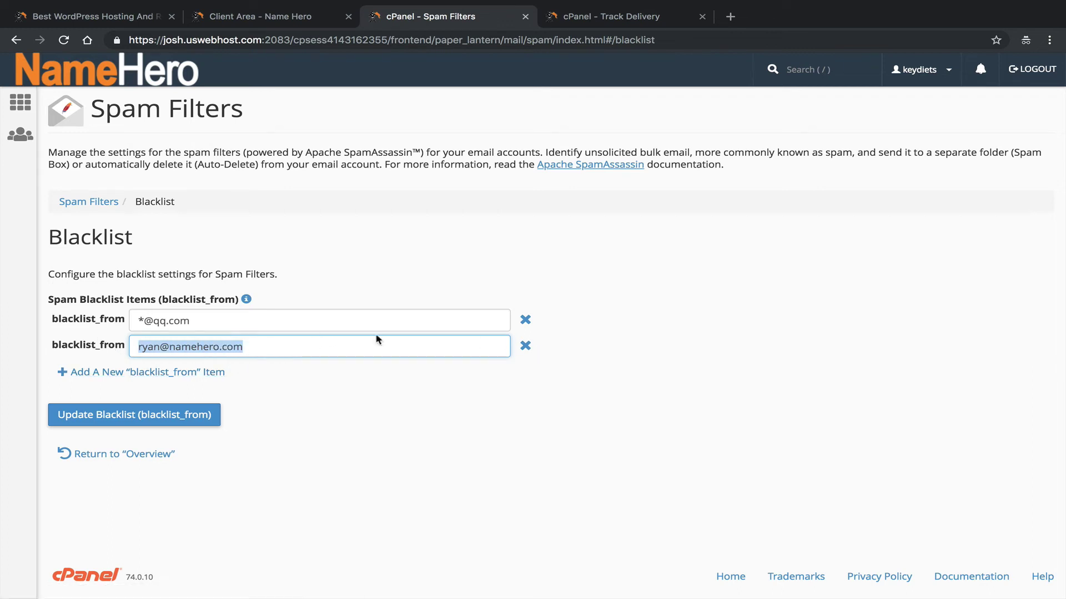
left_click_drag(201, 320, 128, 326)
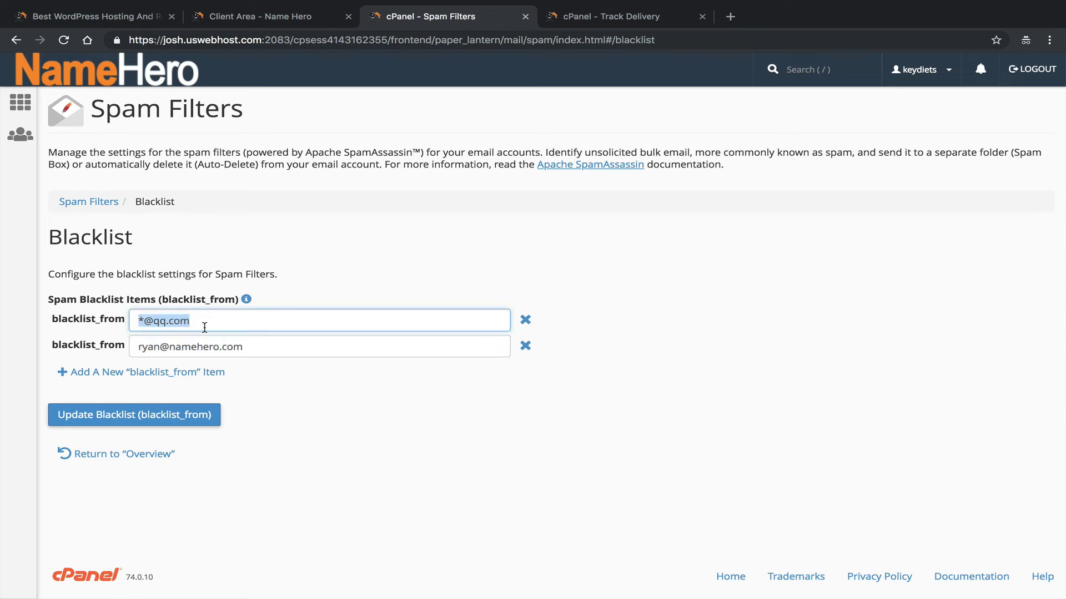
left_click(525, 345)
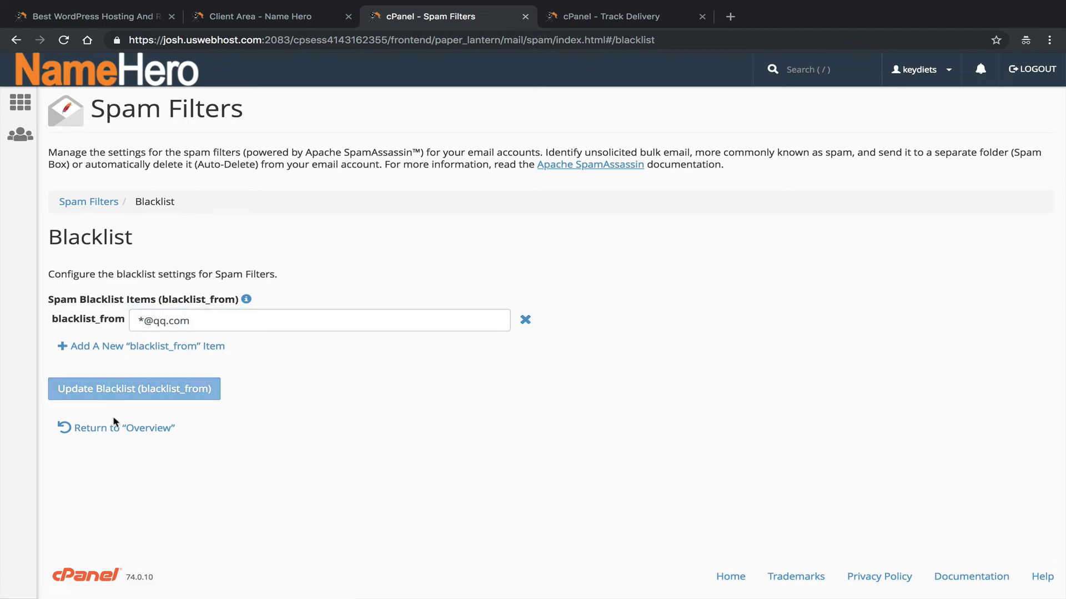
left_click(86, 427)
scroll(202, 250, "down", 1)
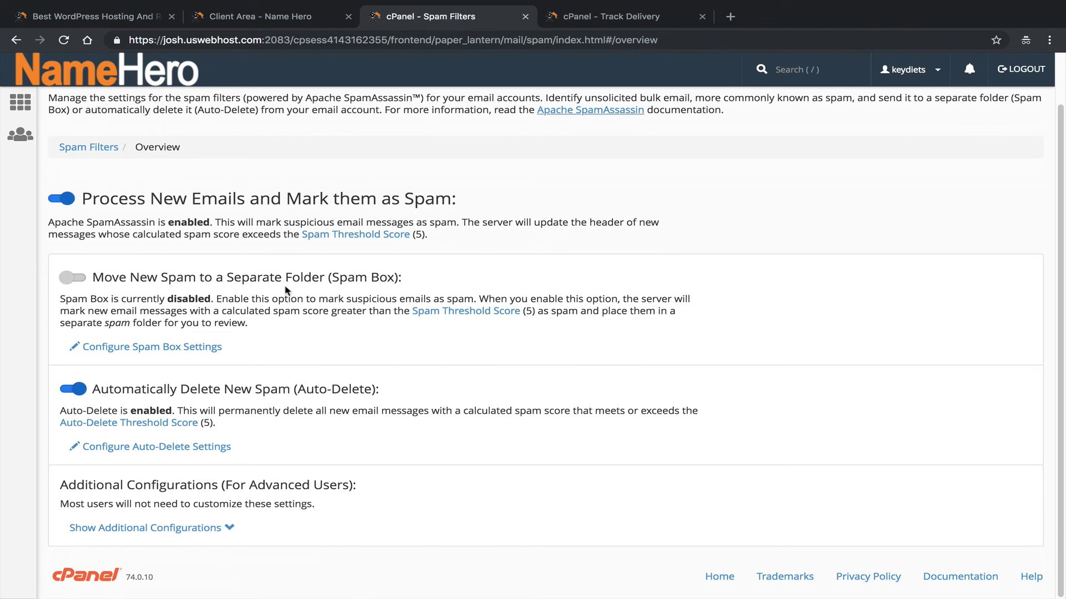
Turn Process New Emails off and back on, then bring up the Spam Threshold Score settings.
scroll(156, 318, "up", 1)
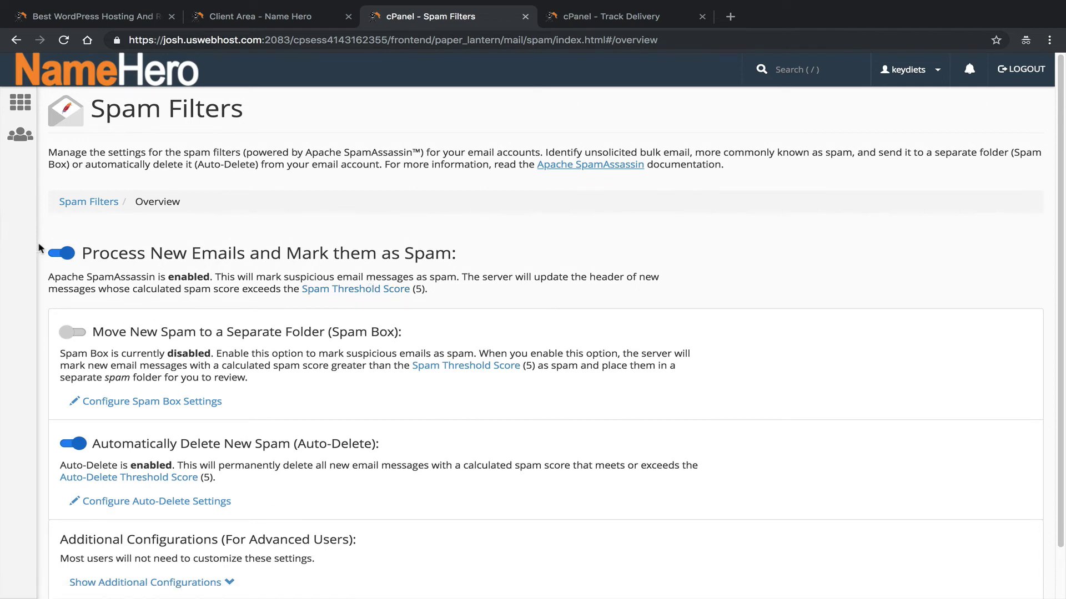
left_click(61, 254)
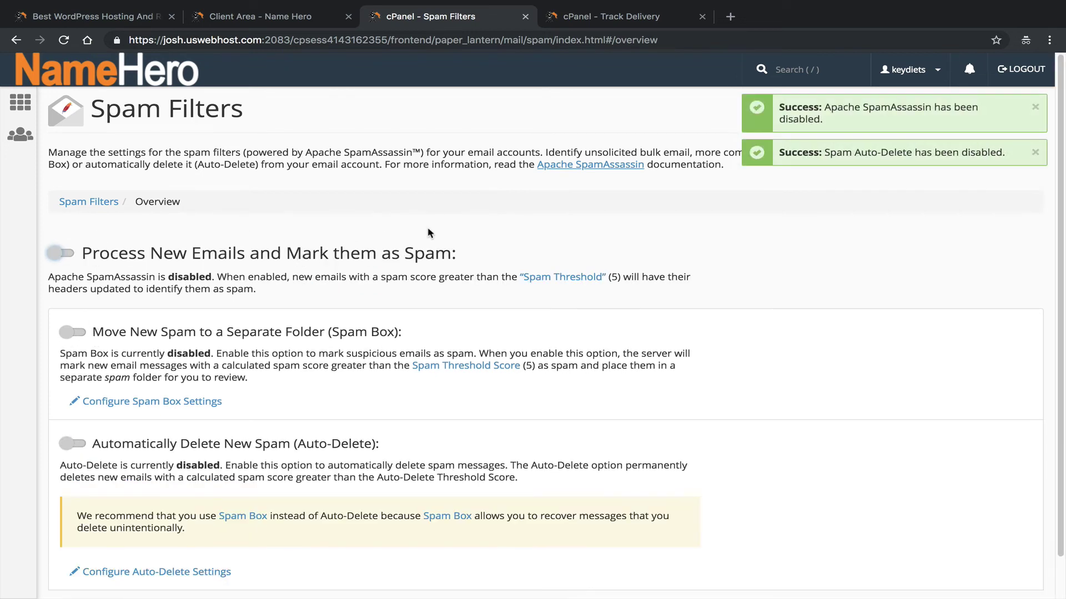
left_click(55, 254)
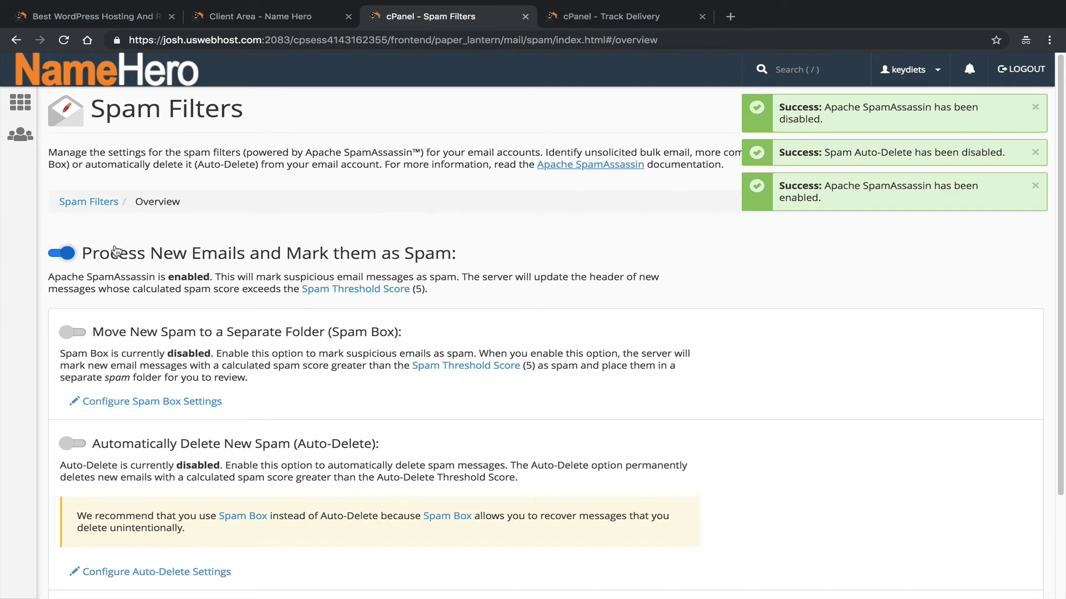
left_click(407, 289)
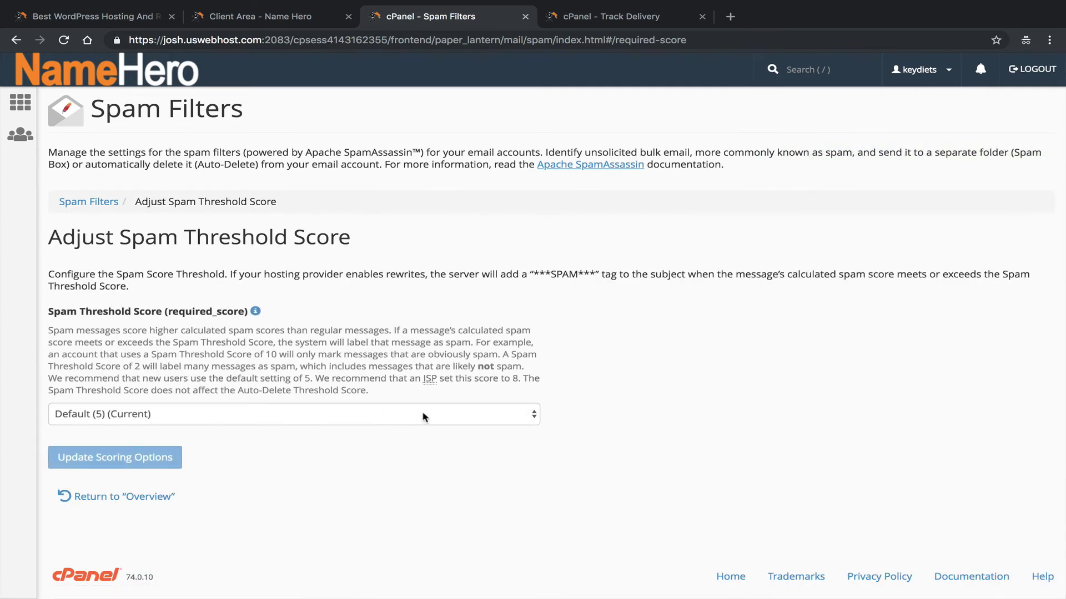
Try the Recommended (4) threshold, revert to Default (5), and return to the overview without updating.
left_click(425, 414)
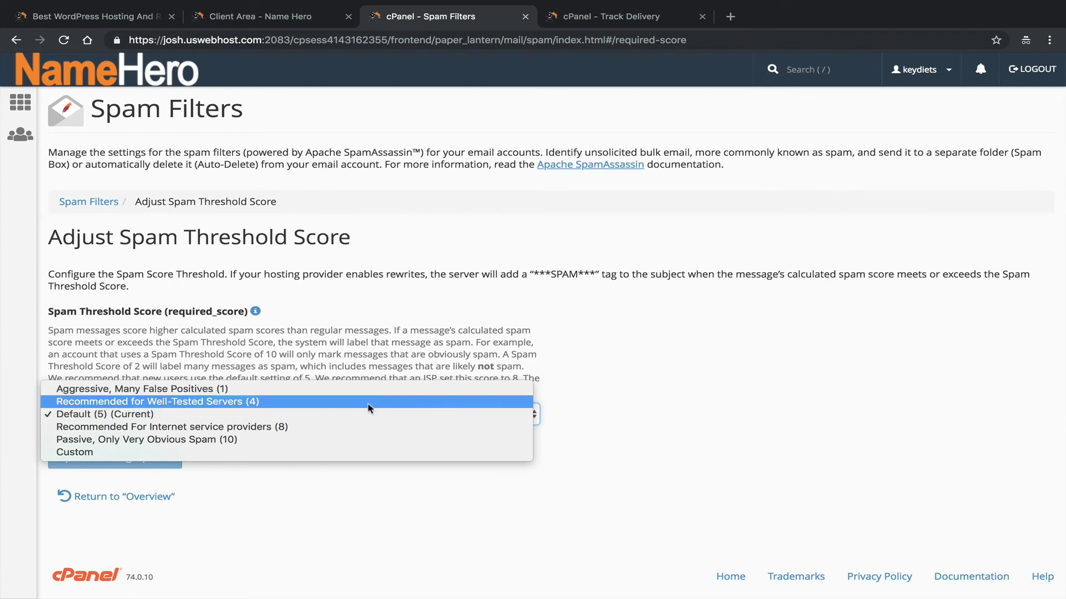
left_click(214, 401)
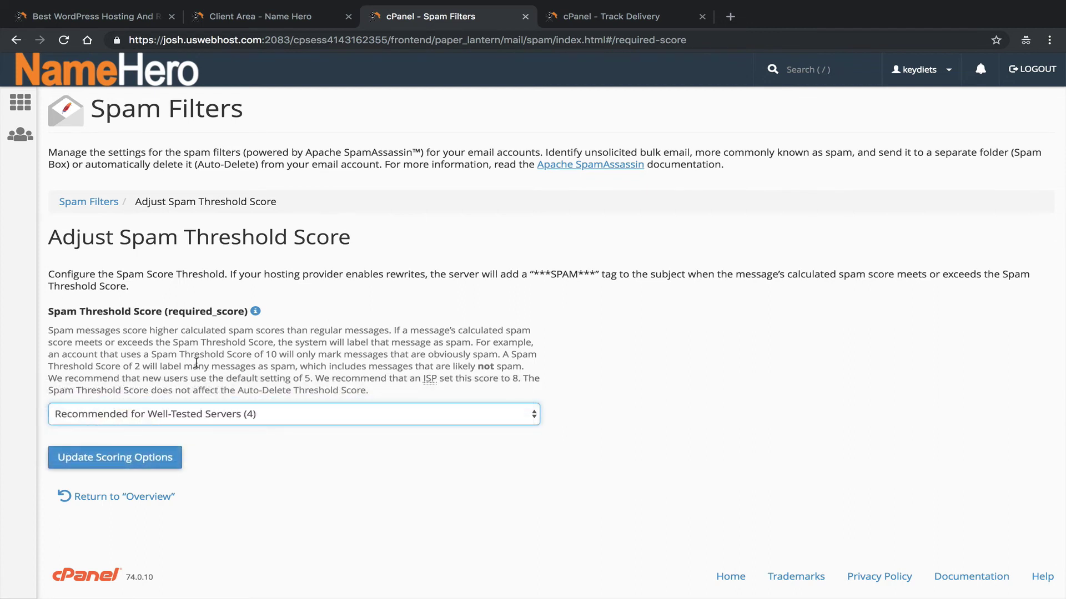
left_click(192, 417)
left_click(186, 429)
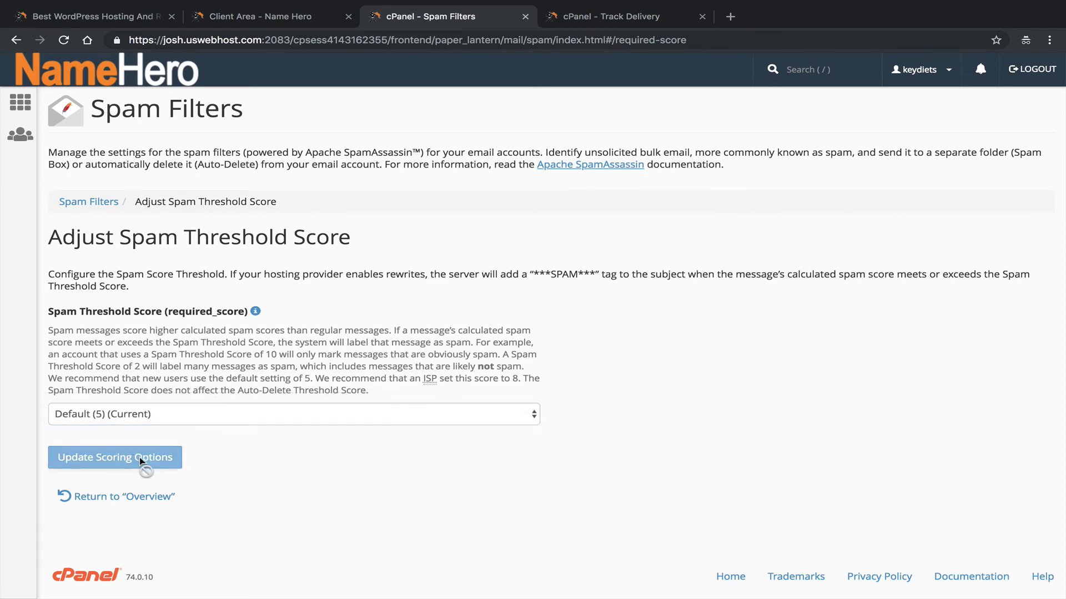
left_click(151, 496)
scroll(199, 339, "down", 2)
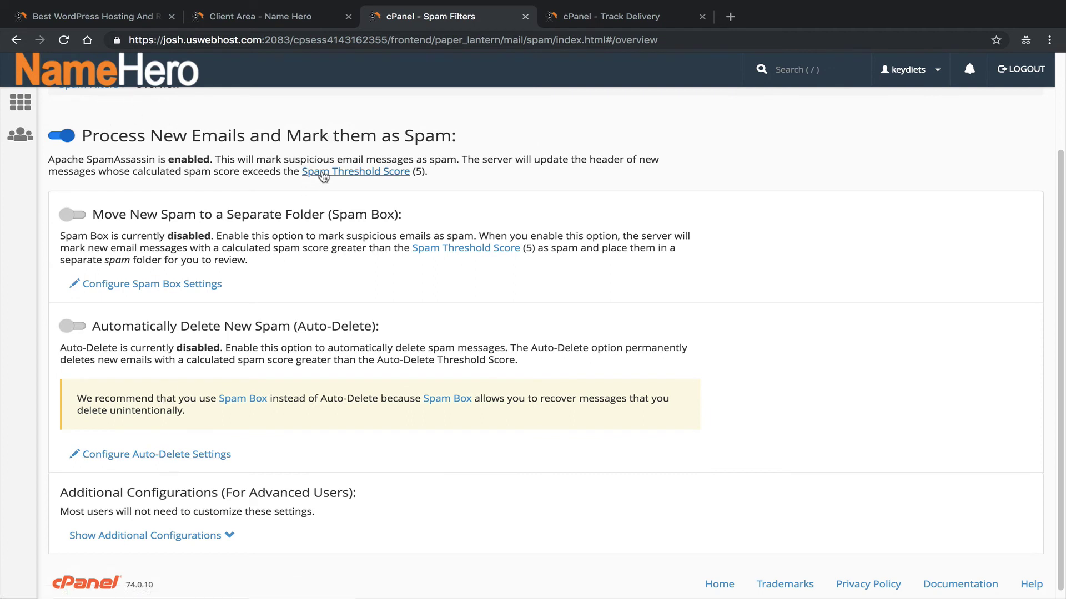
Turn on Auto-Delete for new spam emails.
left_click_drag(344, 183, 118, 135)
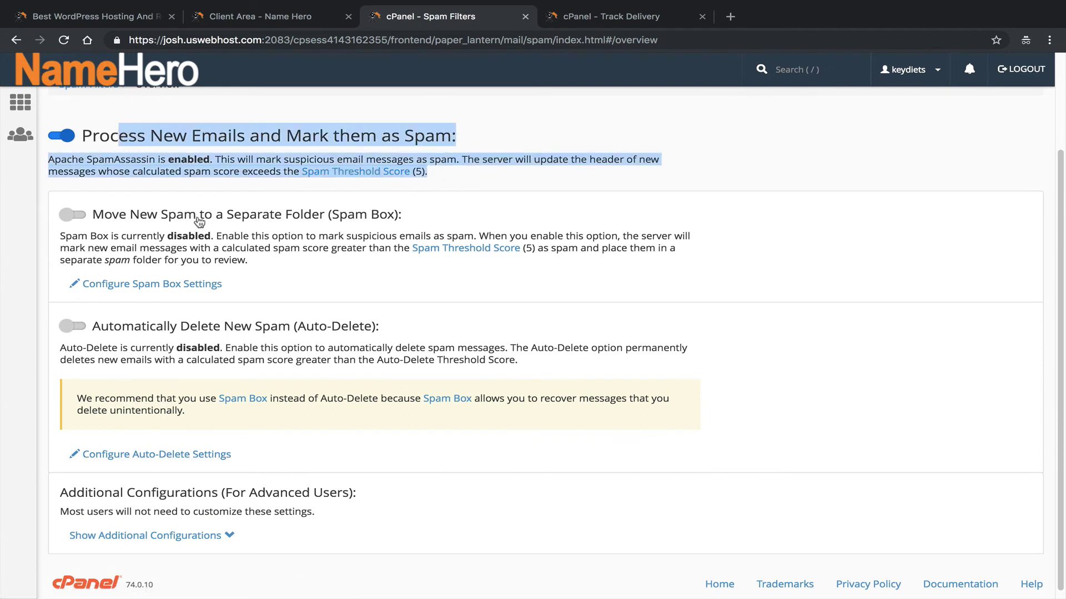
scroll(262, 265, "down", 1)
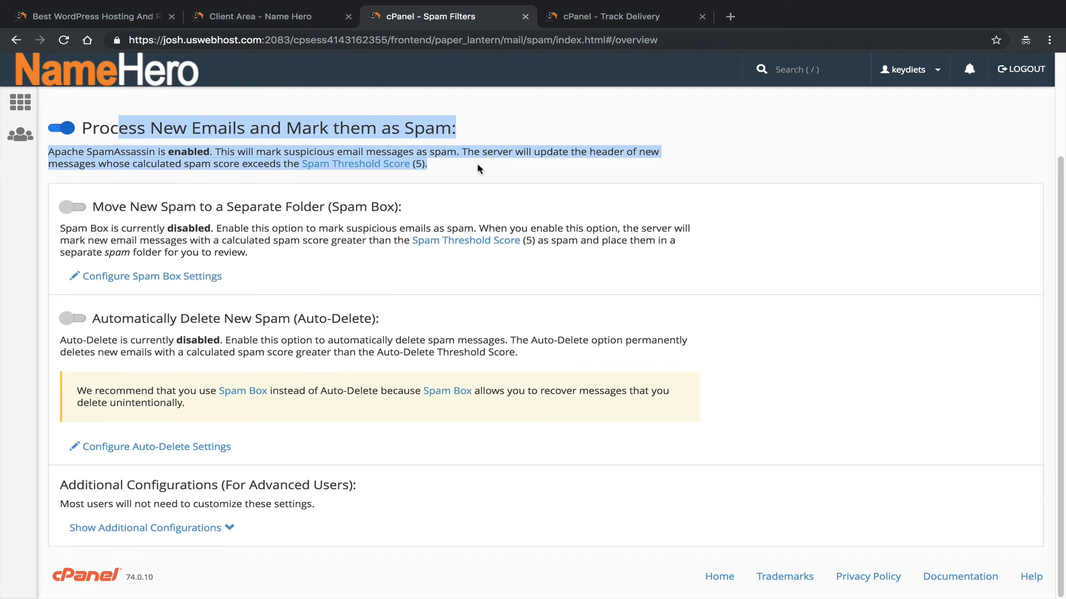
left_click(435, 158)
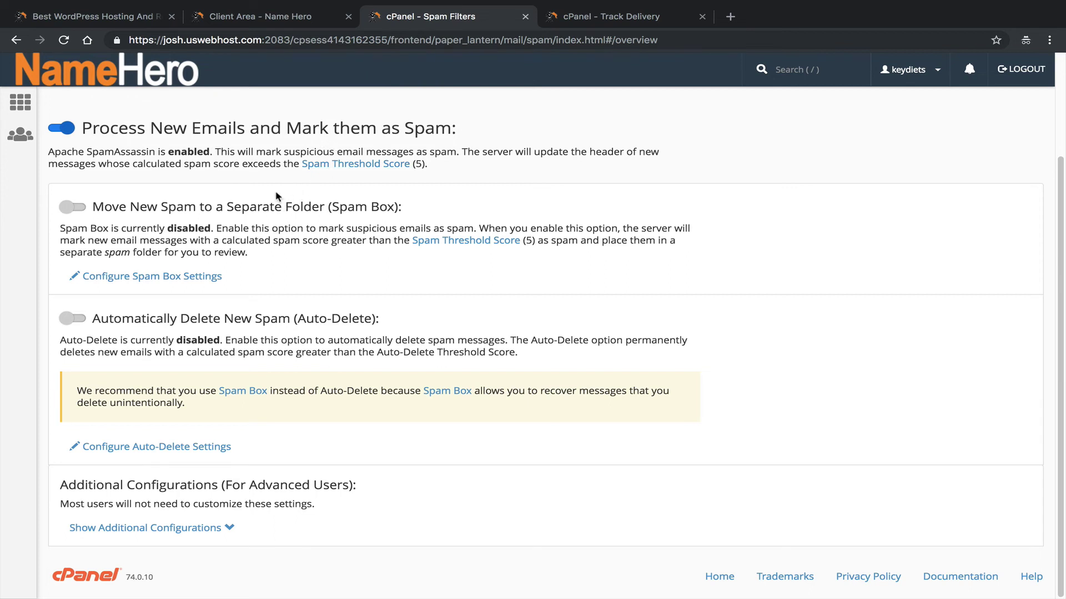
left_click(81, 319)
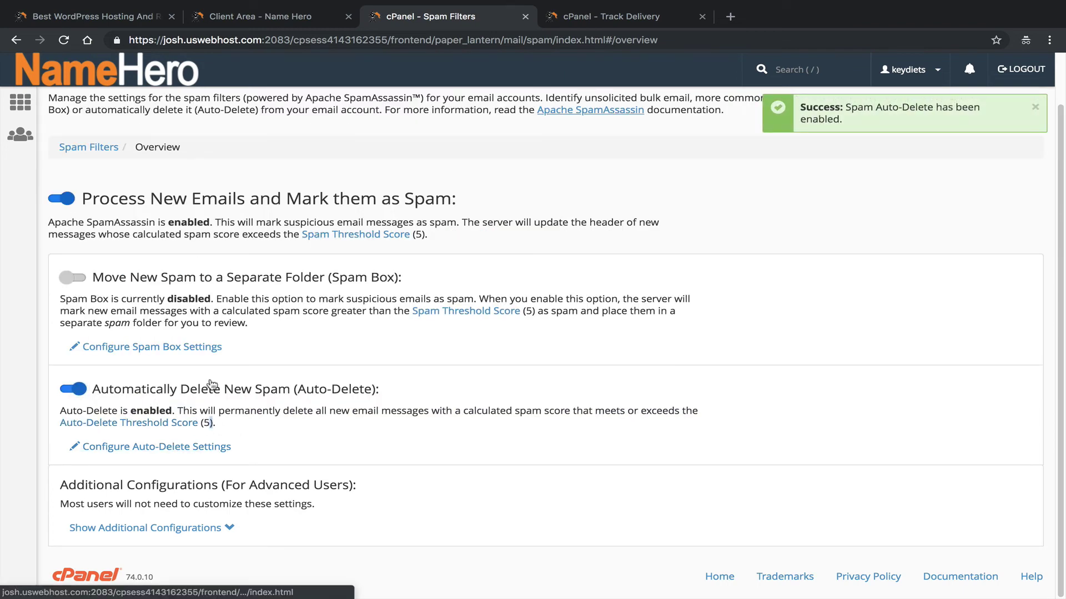
Reveal the whitelist and blacklist settings, then switch to the Track Delivery browser tab.
left_click(184, 530)
scroll(180, 522, "down", 5)
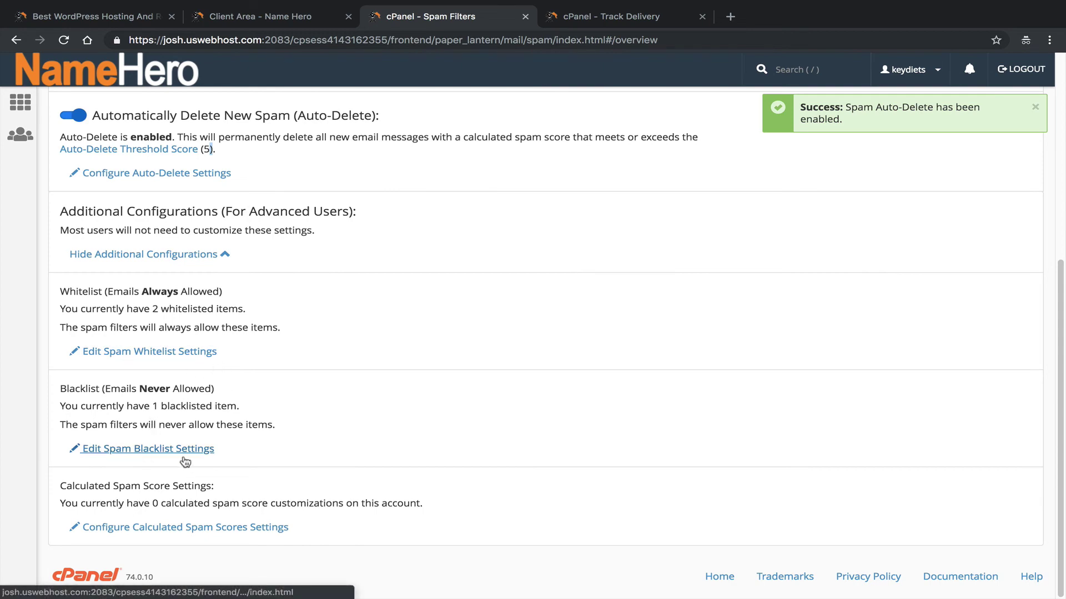
scroll(309, 430, "up", 3)
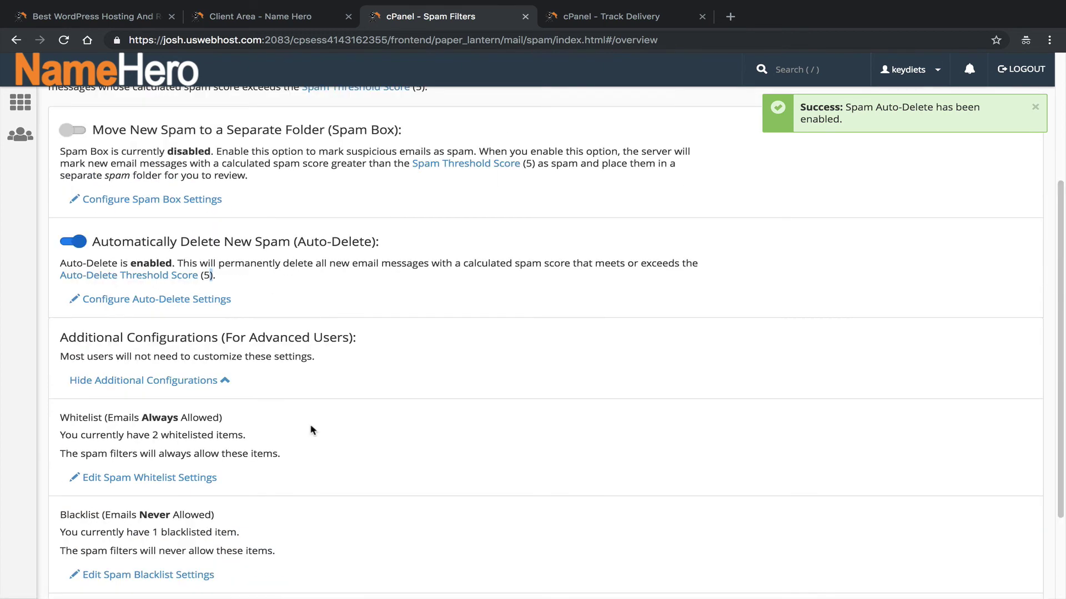
left_click(588, 17)
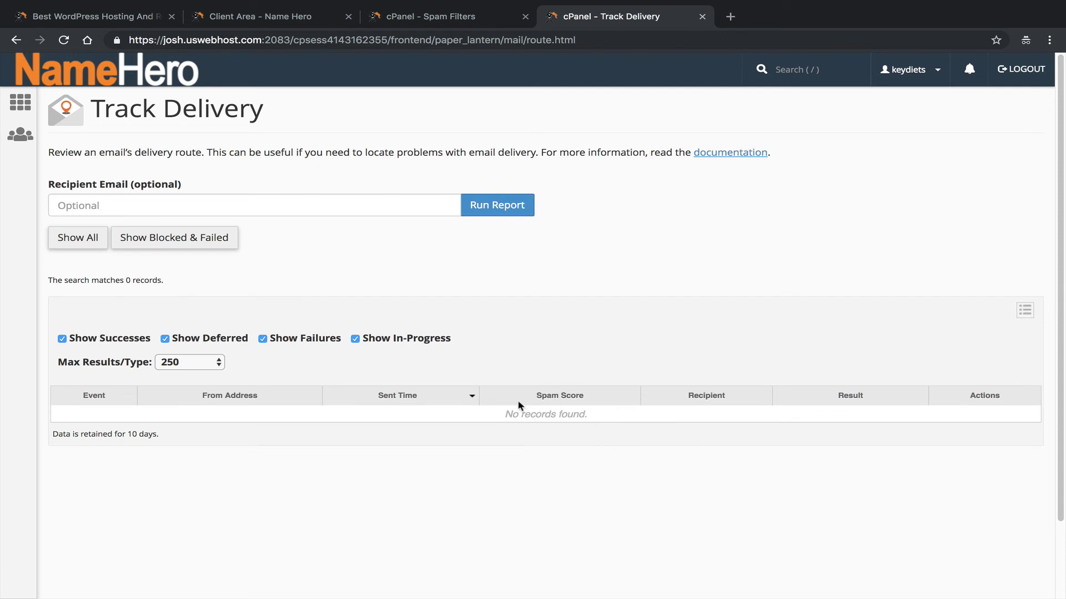
From the cPanel home page, search 'forwa', open Forwarders, and start adding a forwarder.
left_click(33, 83)
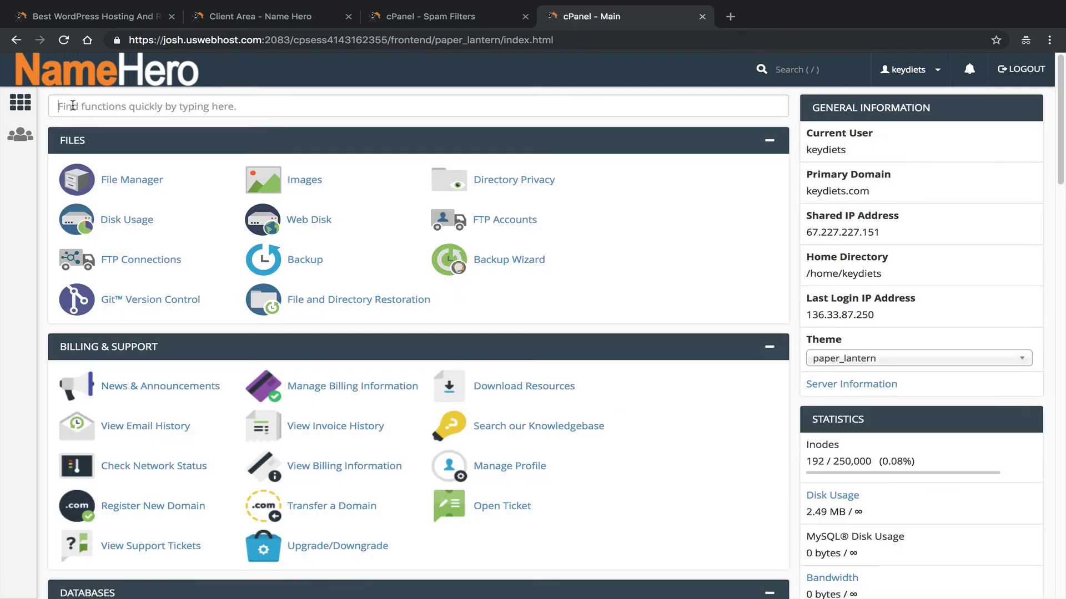
left_click(91, 114)
type("forwa")
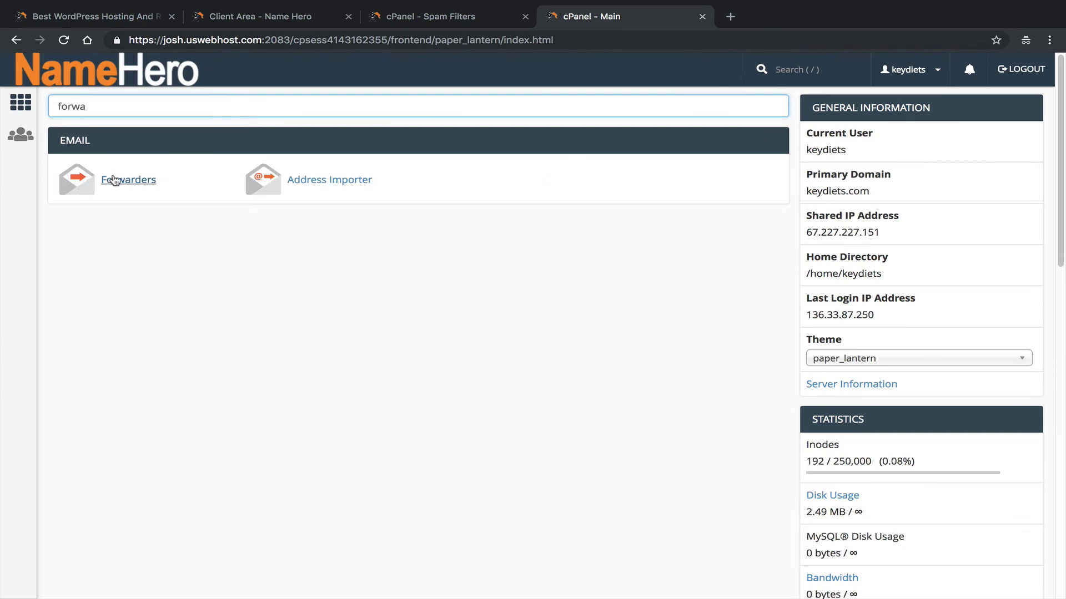
left_click(115, 180)
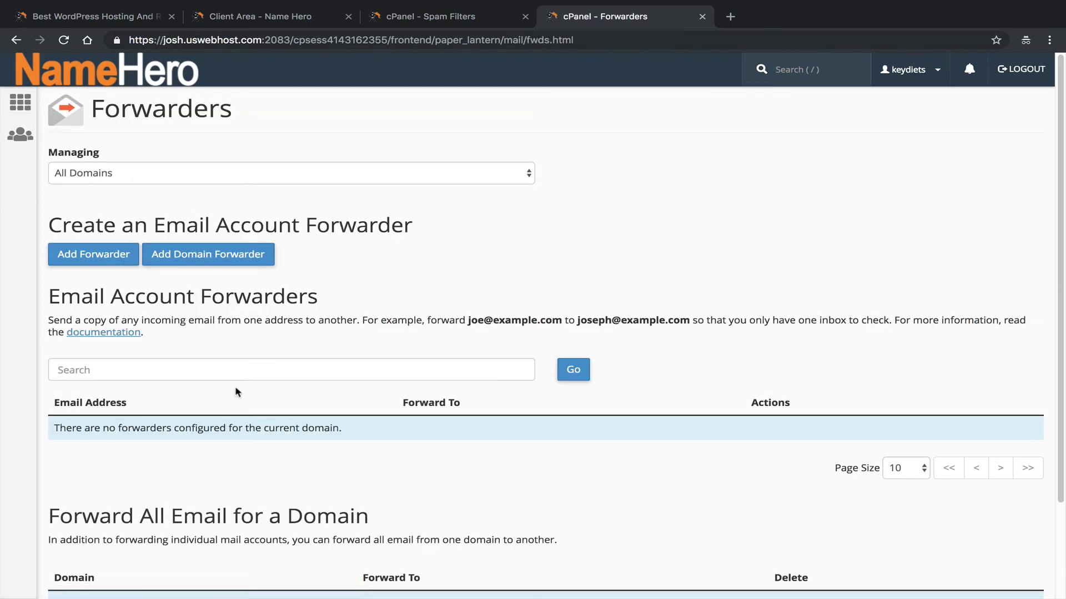
left_click(73, 255)
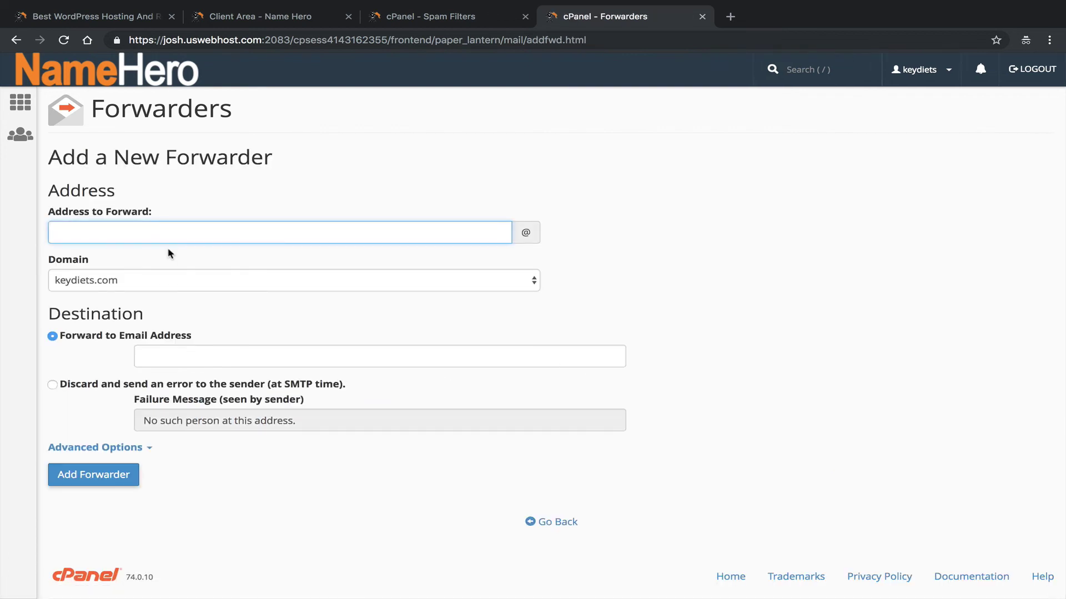
Return home, search 'forw', reopen Forwarders, and bring up the Add a New Forwarder form.
left_click(84, 75)
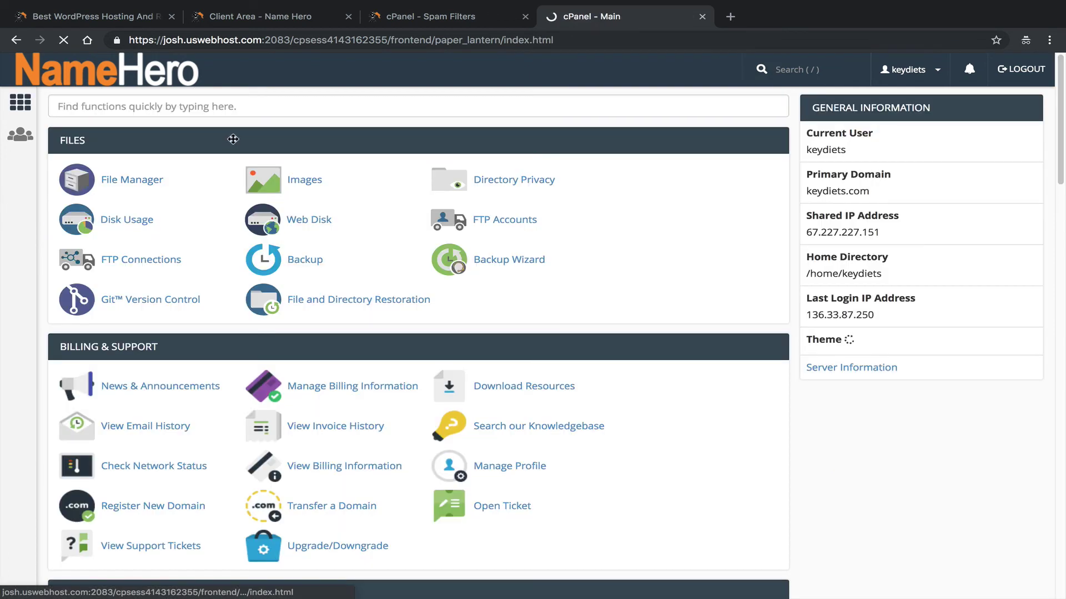
left_click(187, 103)
type("forwa")
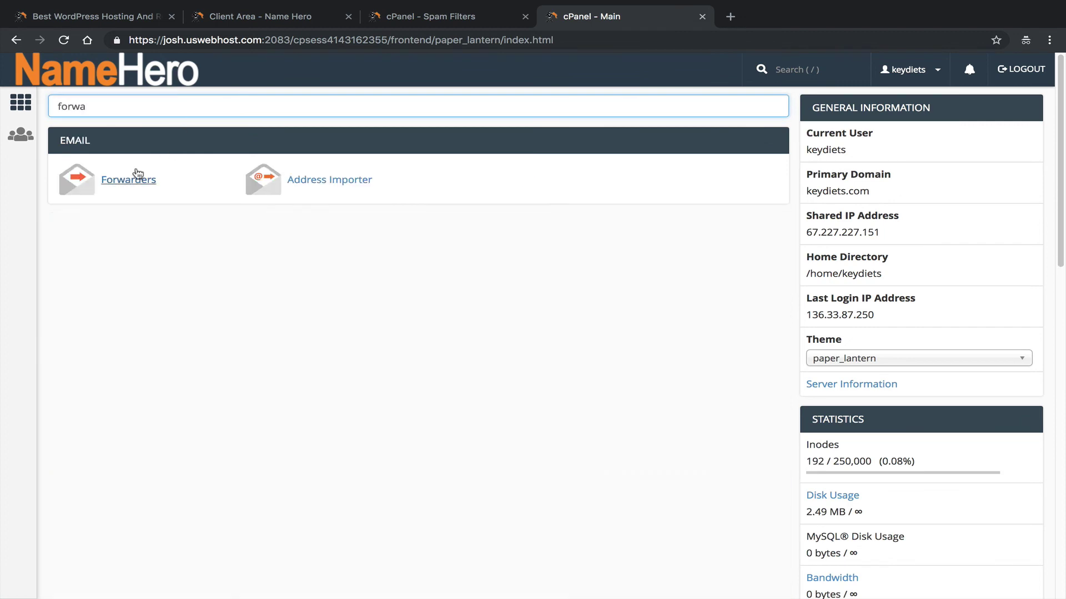
left_click(129, 179)
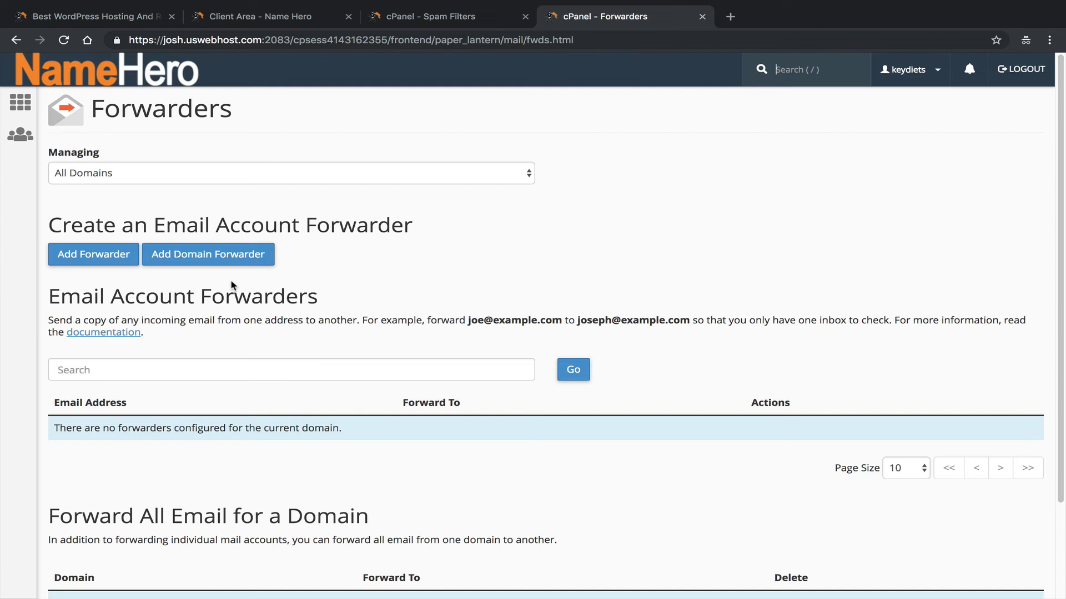
left_click(93, 254)
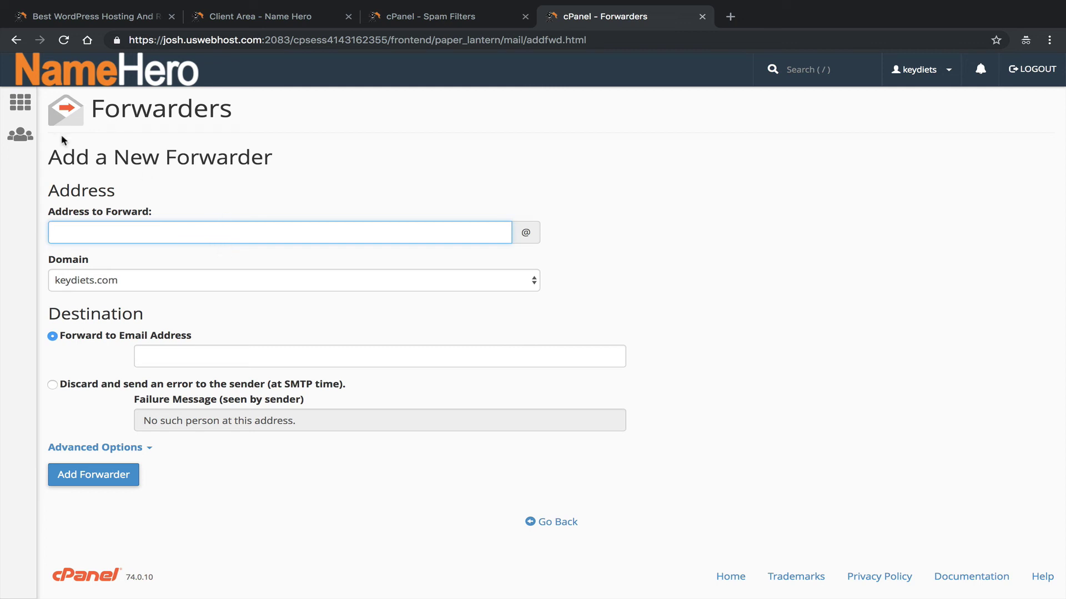
left_click(99, 83)
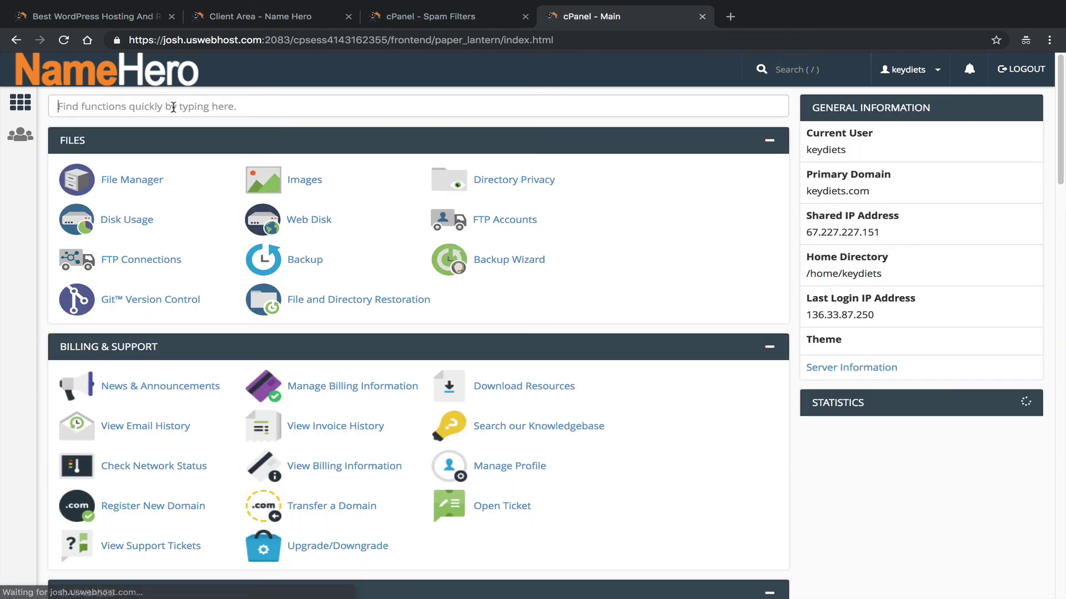
type("defau")
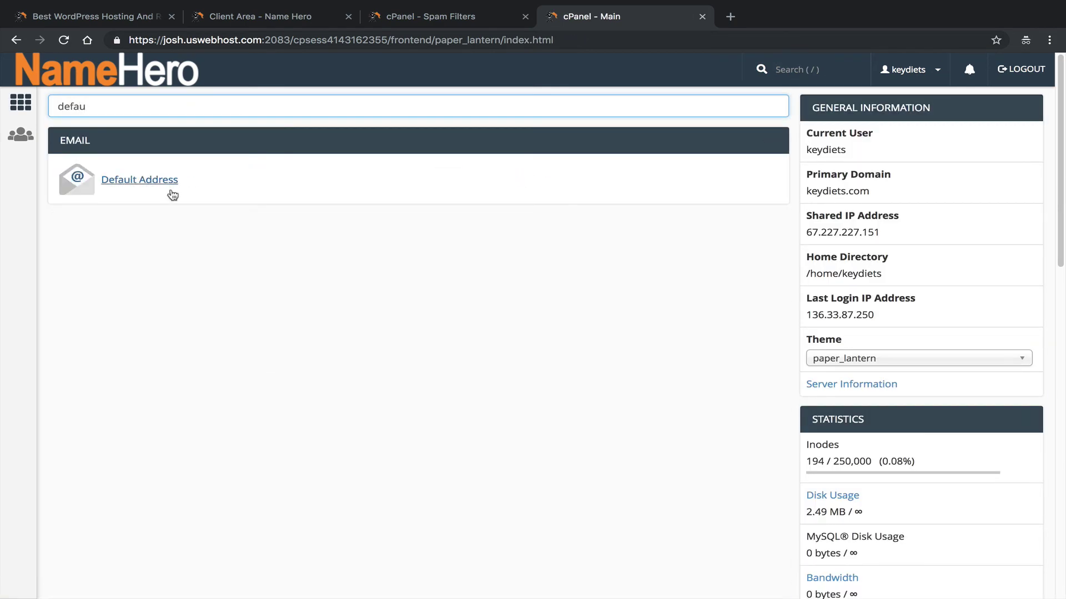
left_click(173, 181)
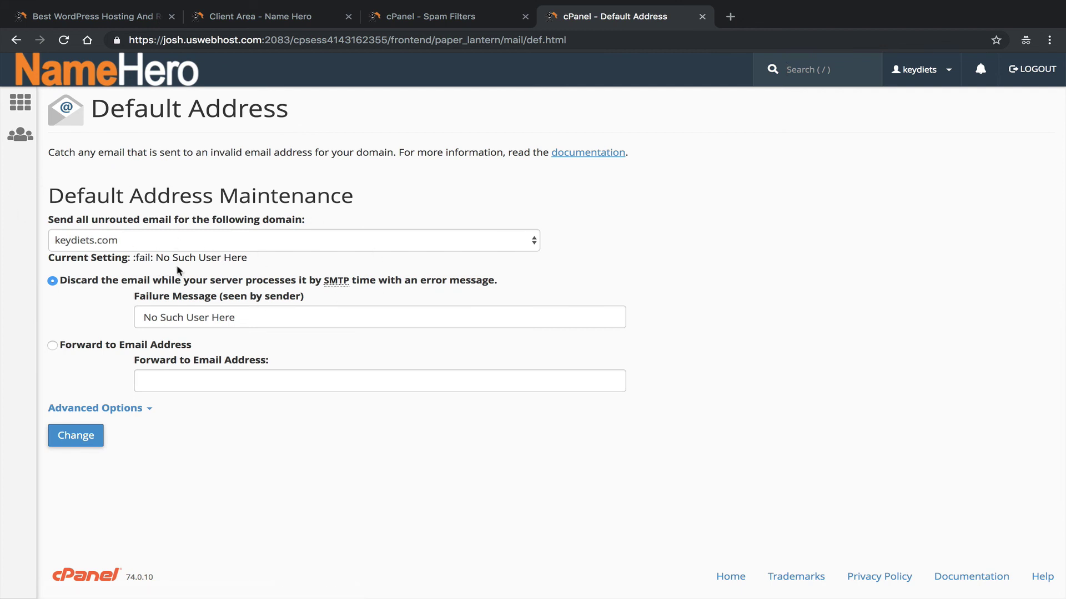
left_click_drag(254, 259, 134, 253)
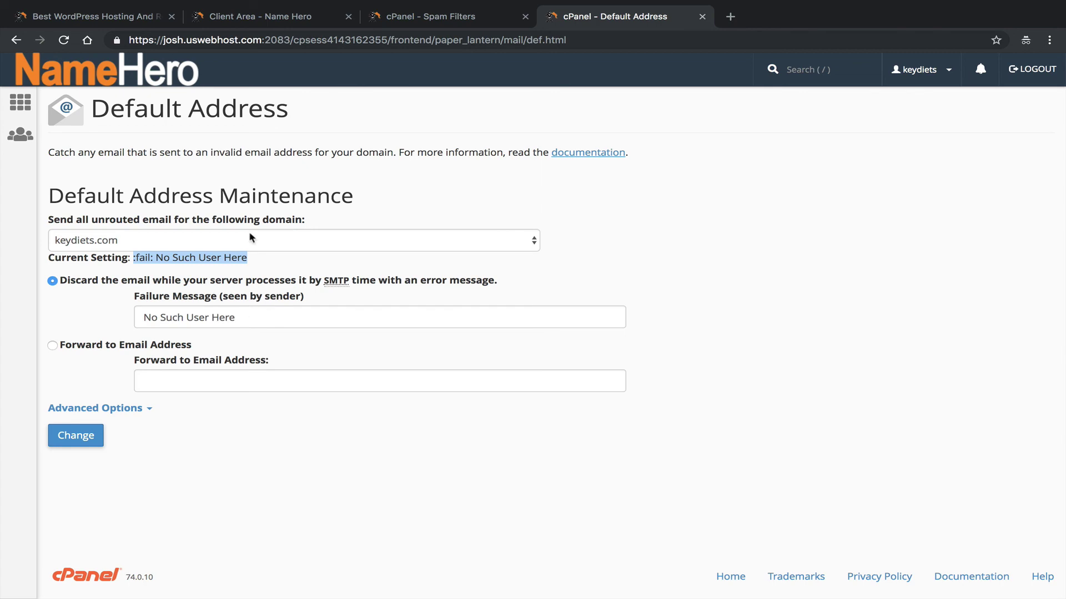
From the cPanel home page, search 'forwa' and open the Add Forwarder form.
left_click(125, 80)
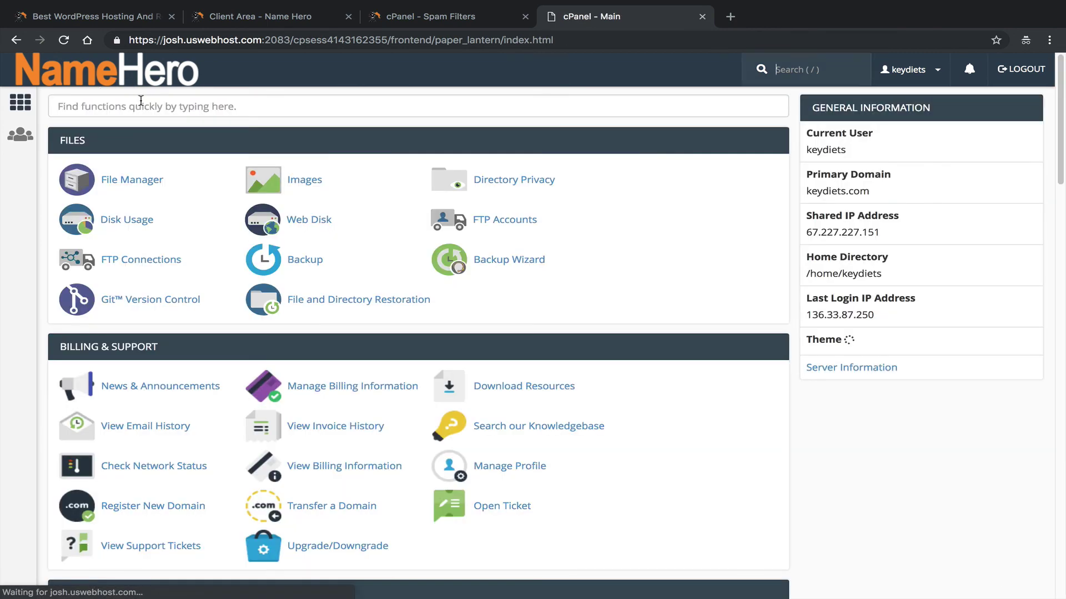
left_click(141, 101)
type("for")
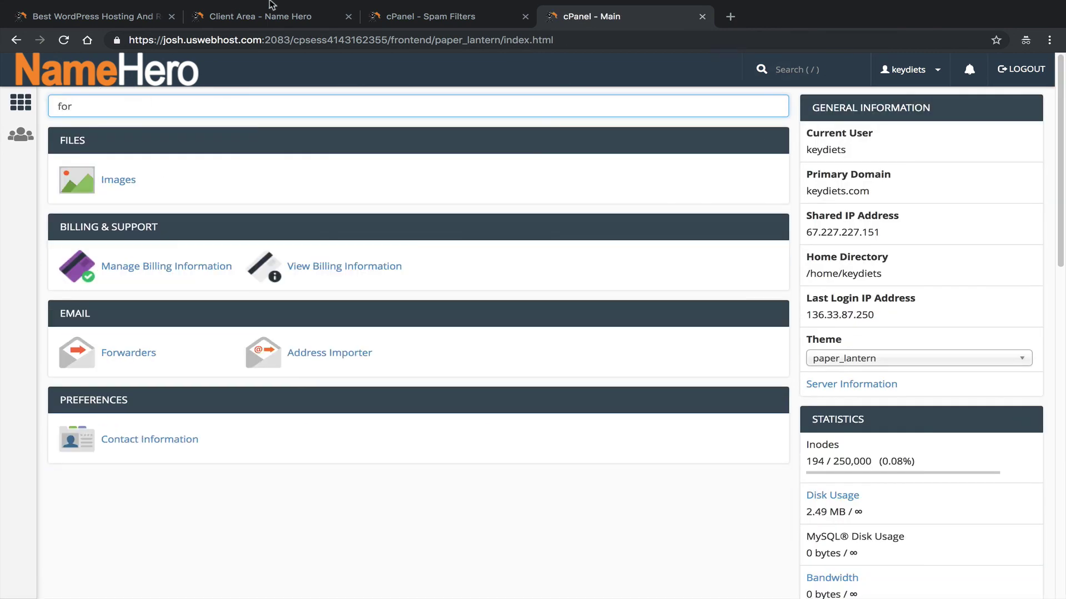
type("wa")
left_click(128, 179)
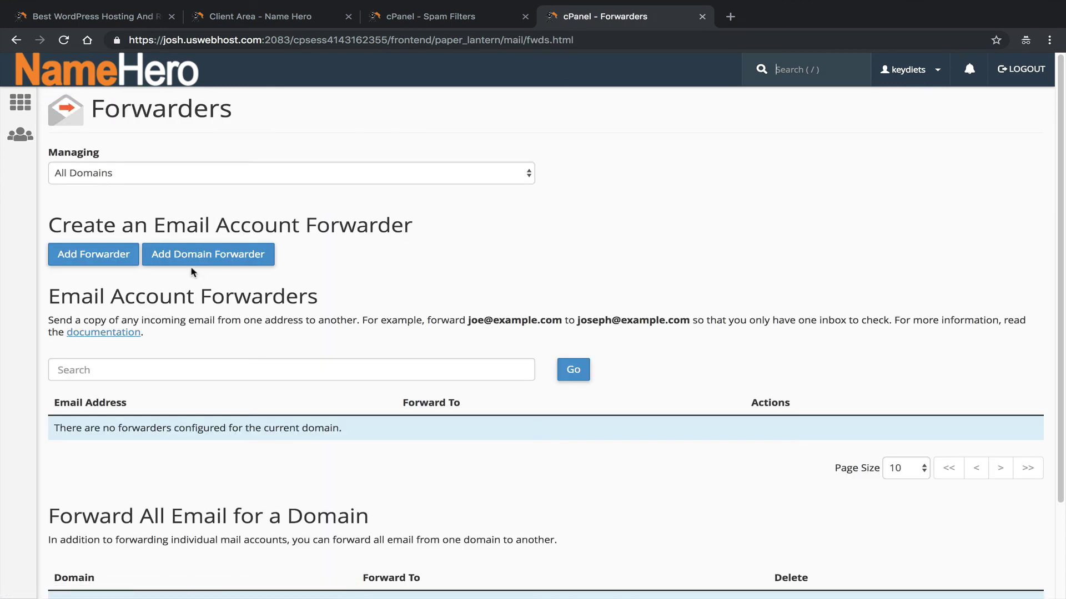
left_click(67, 254)
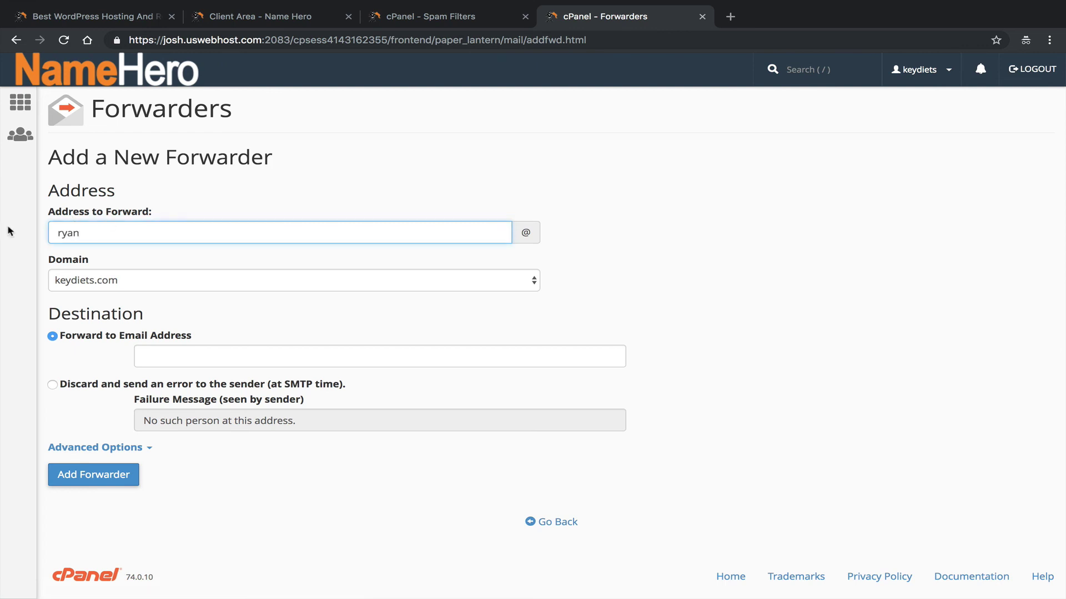
Enter the external Gmail destination address, confirm the keydiets.com domain, and create the forwarder.
left_click(226, 357)
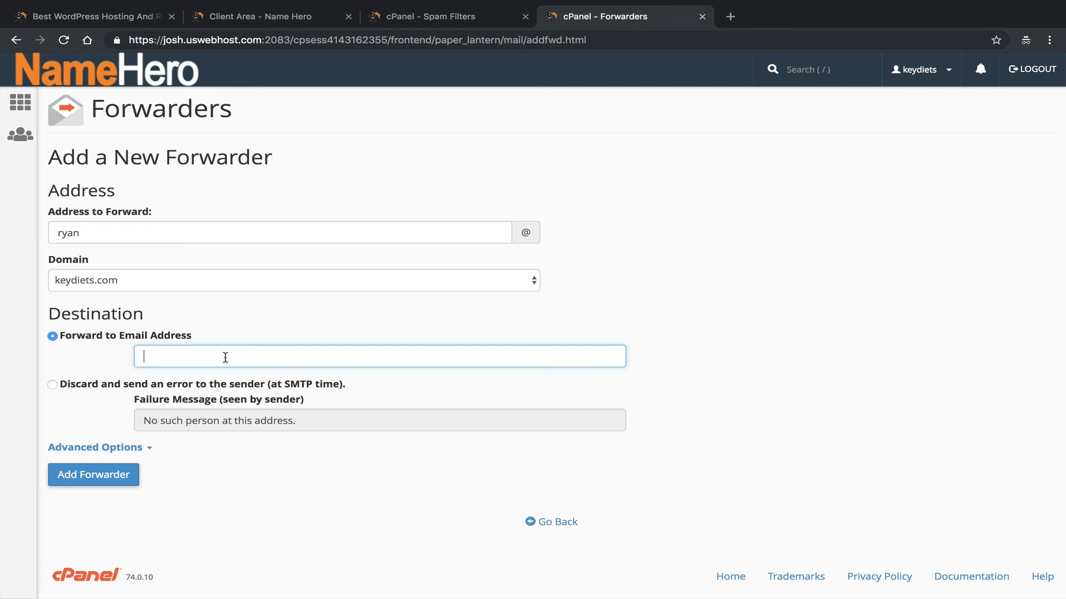
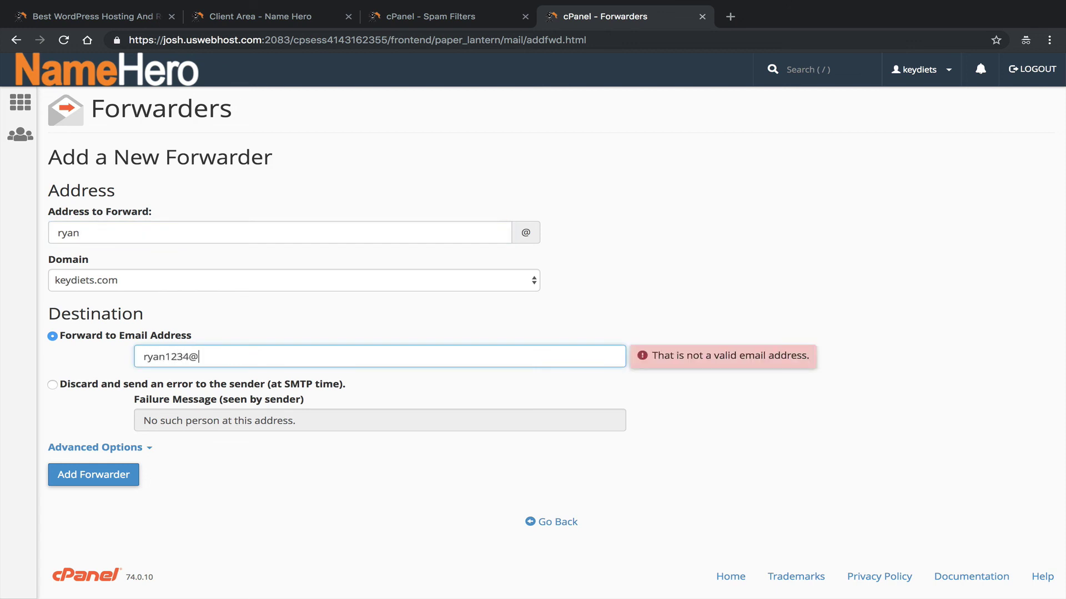
left_click(290, 473)
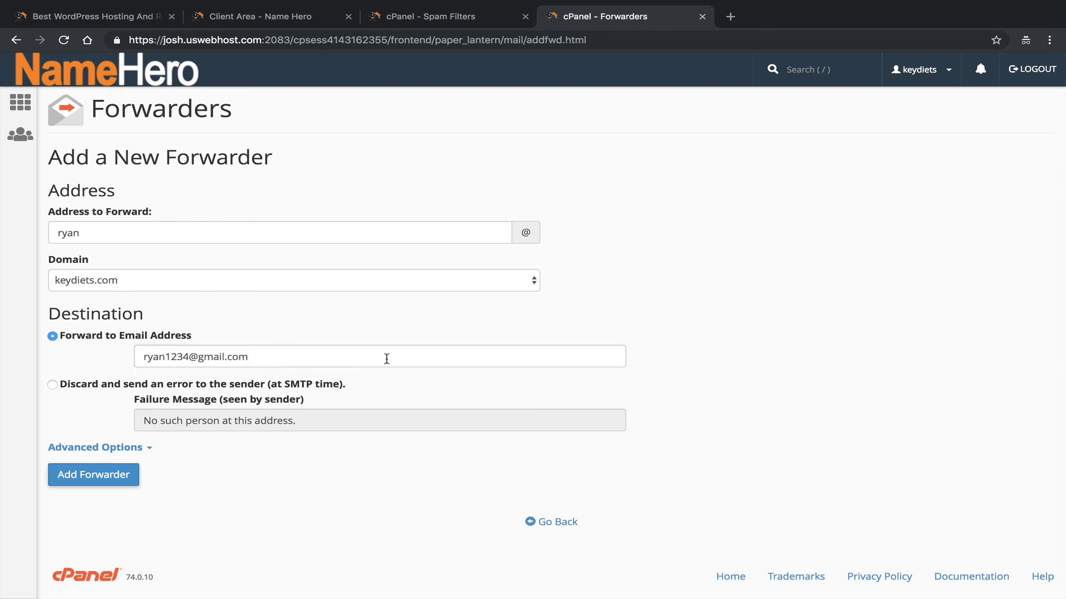
key("Tab")
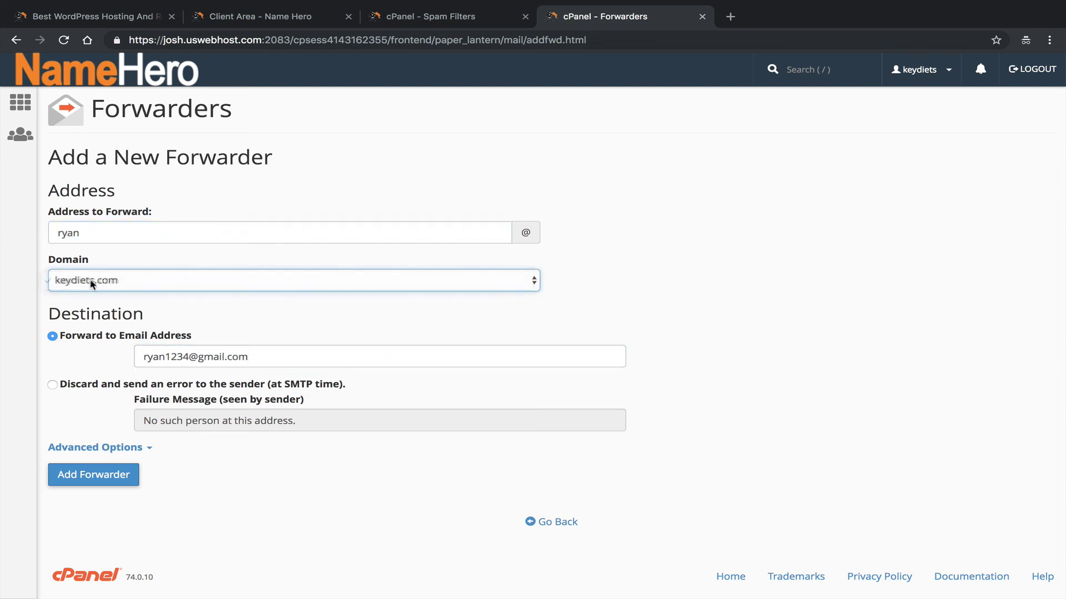
left_click(269, 338)
left_click(145, 447)
scroll(304, 361, "down", 4)
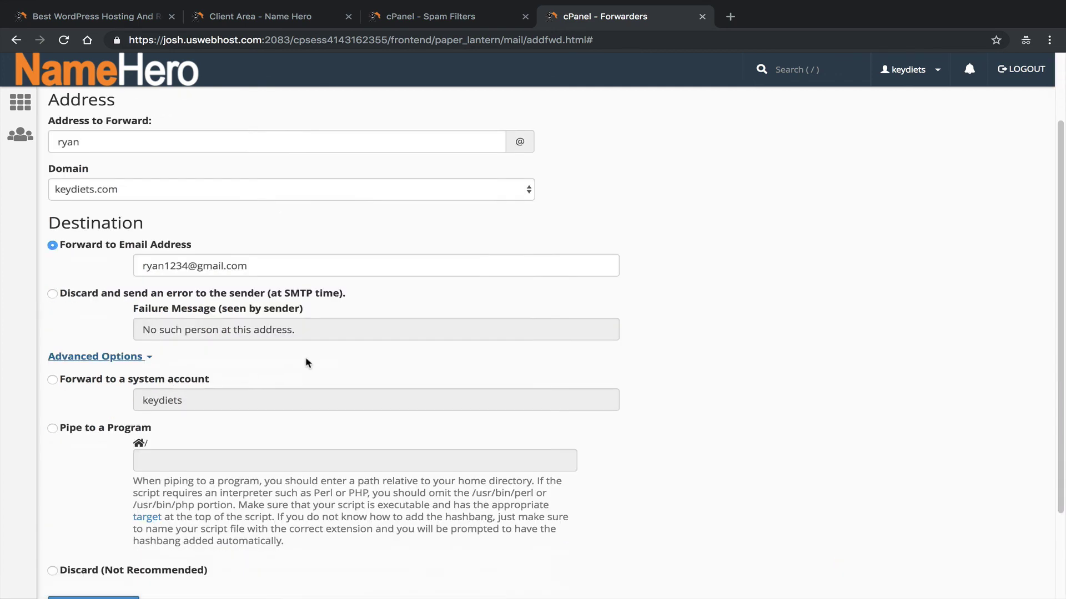
left_click(120, 242)
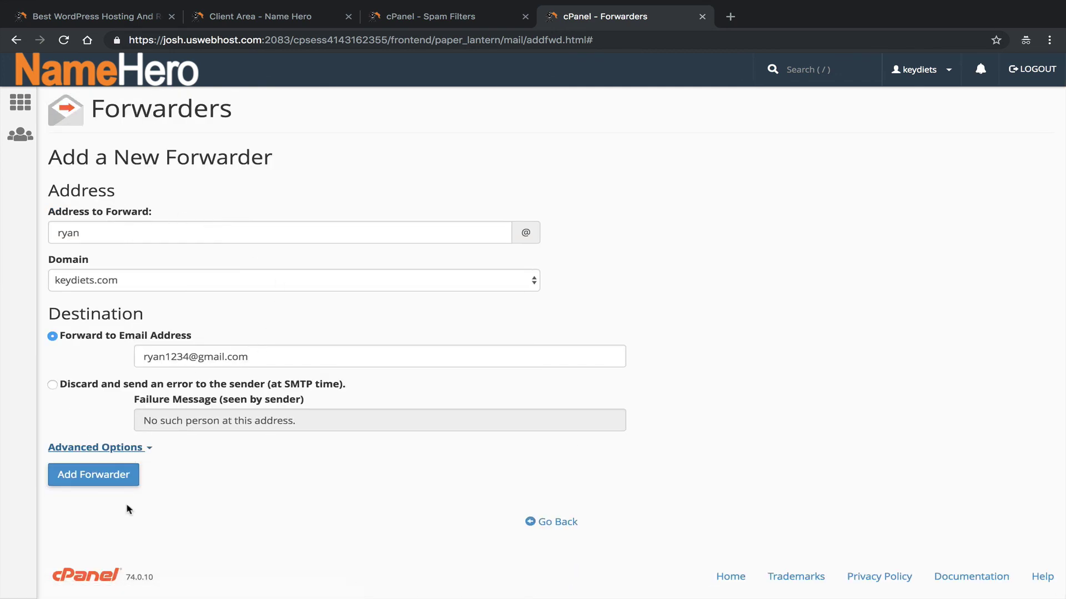
left_click(119, 475)
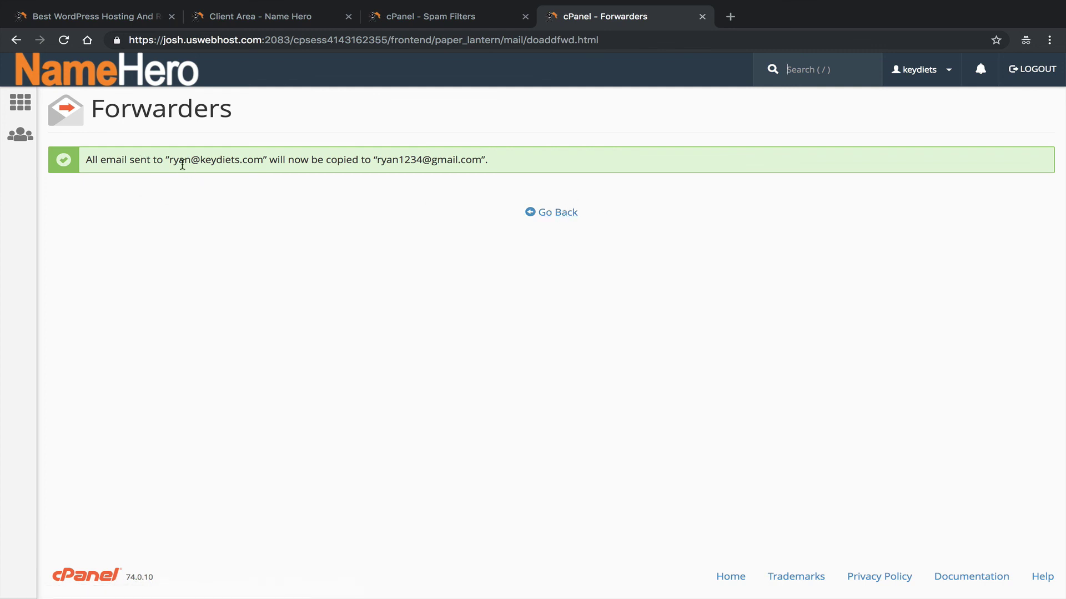
Review the forwarder confirmation message, then go back to the Forwarders list.
left_click_drag(166, 159, 263, 159)
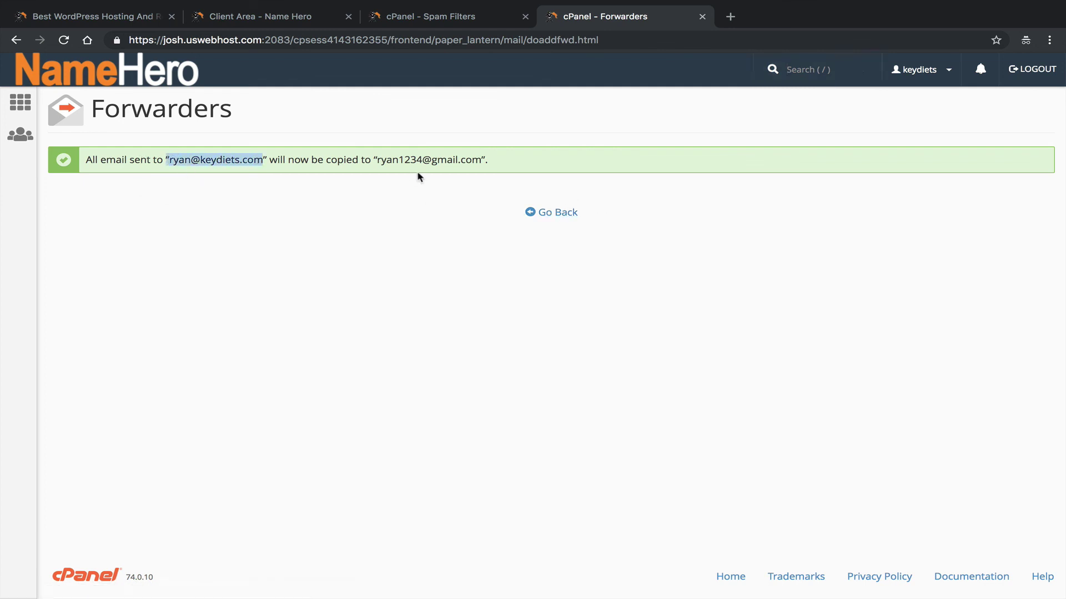
triple_click(374, 159)
left_click(515, 166)
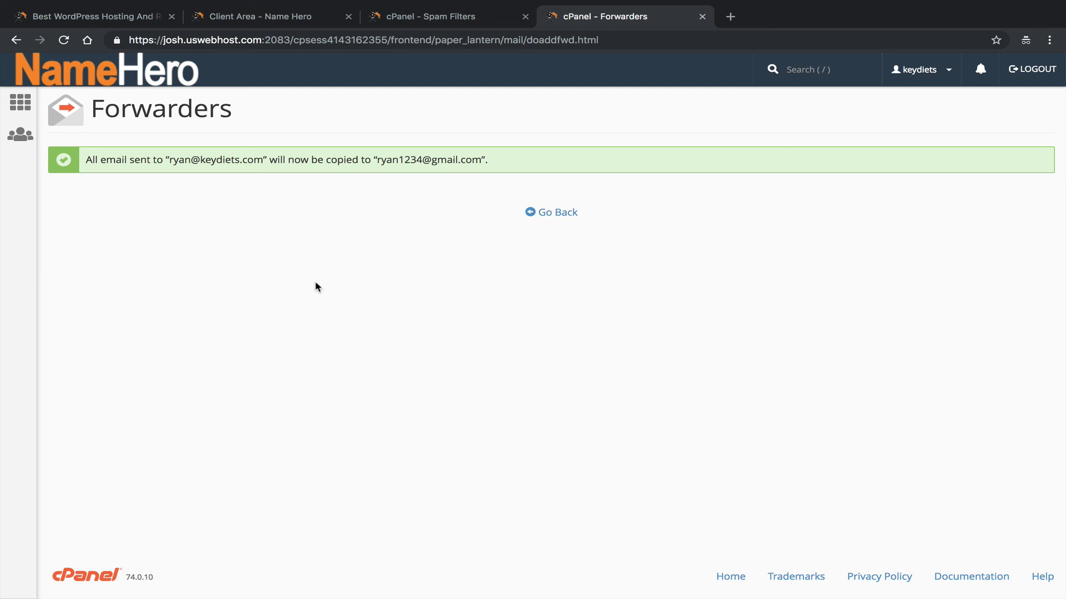
left_click(577, 212)
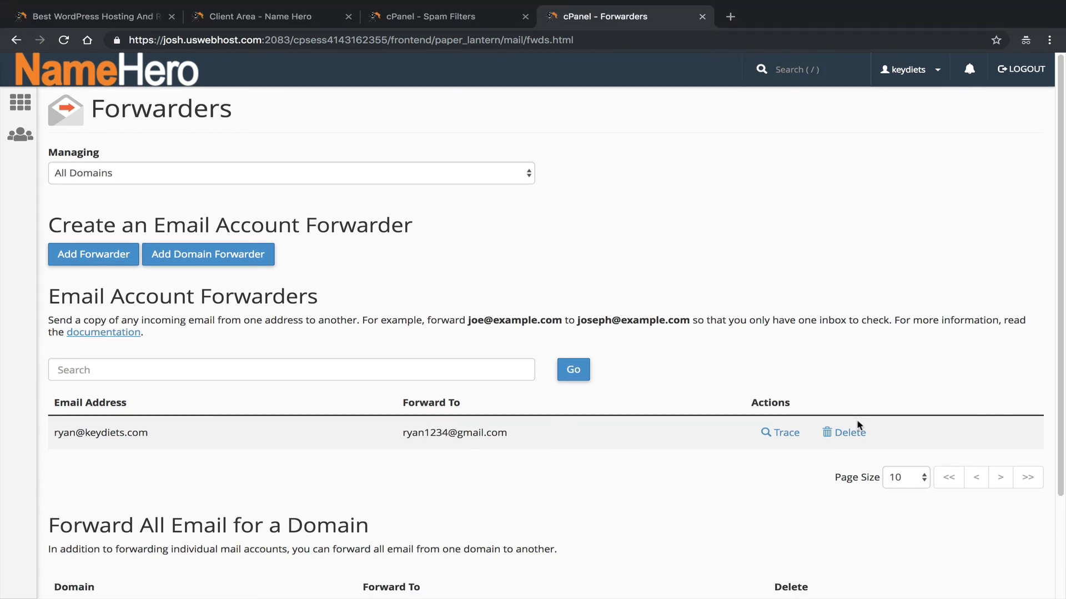
Delete the keydiets.com-to-Gmail forwarder, confirm it, and return to the Forwarders list.
left_click(855, 431)
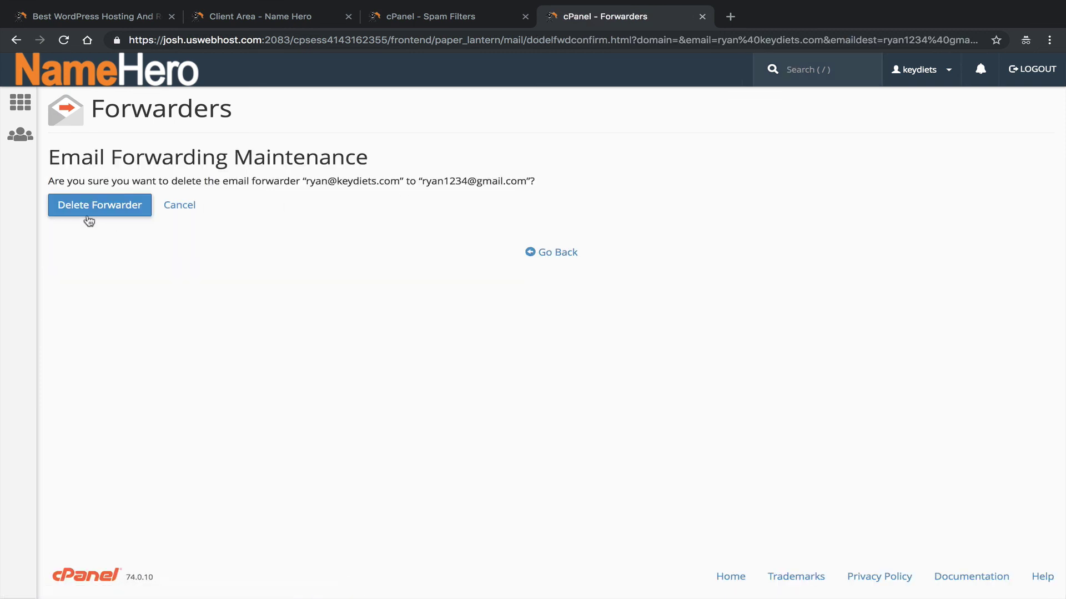
left_click(88, 214)
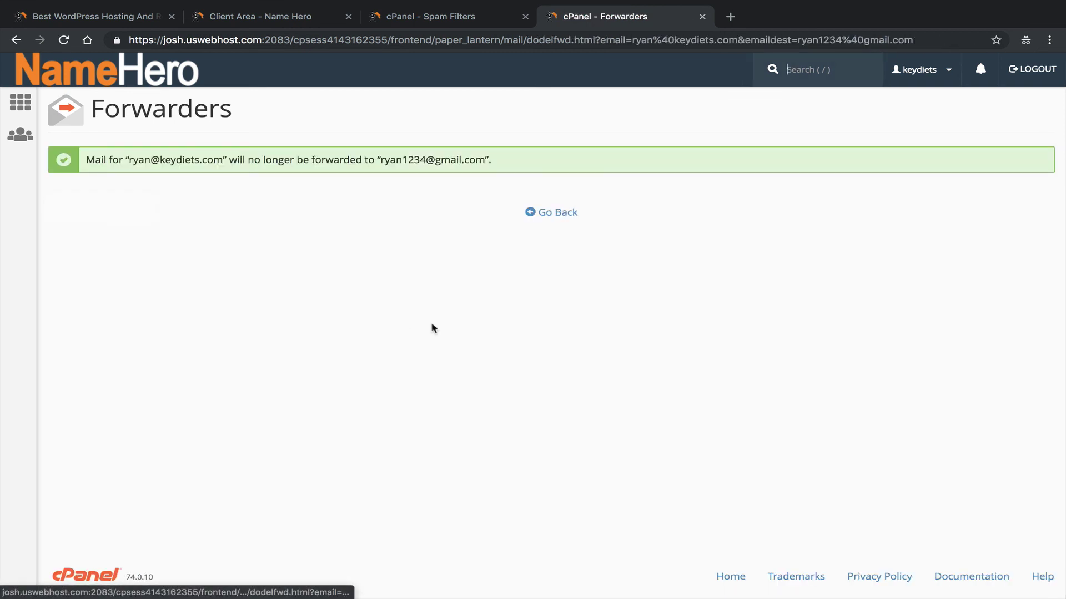
left_click(553, 212)
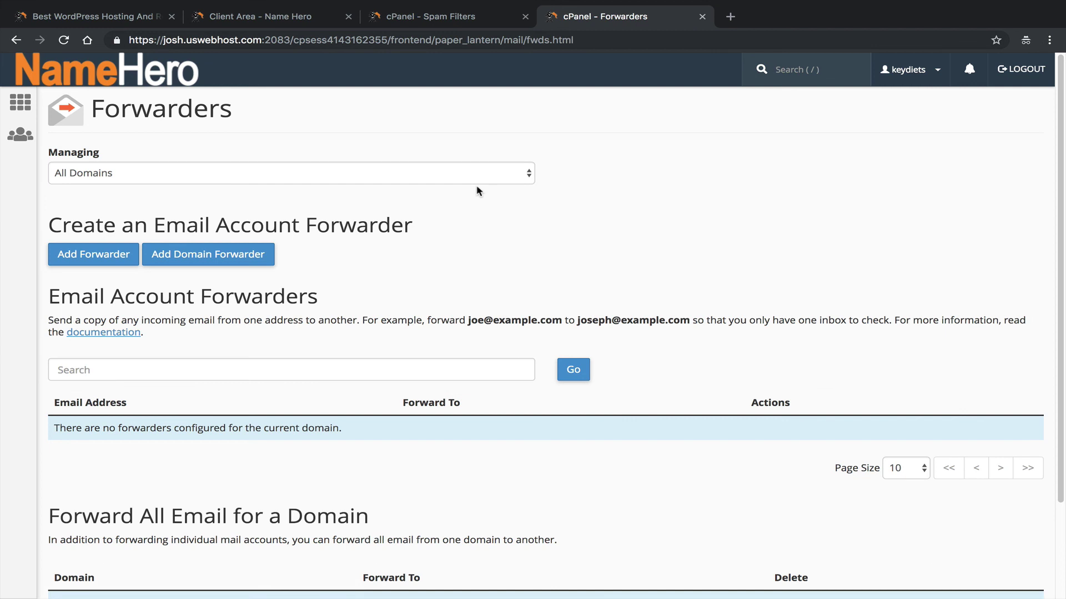